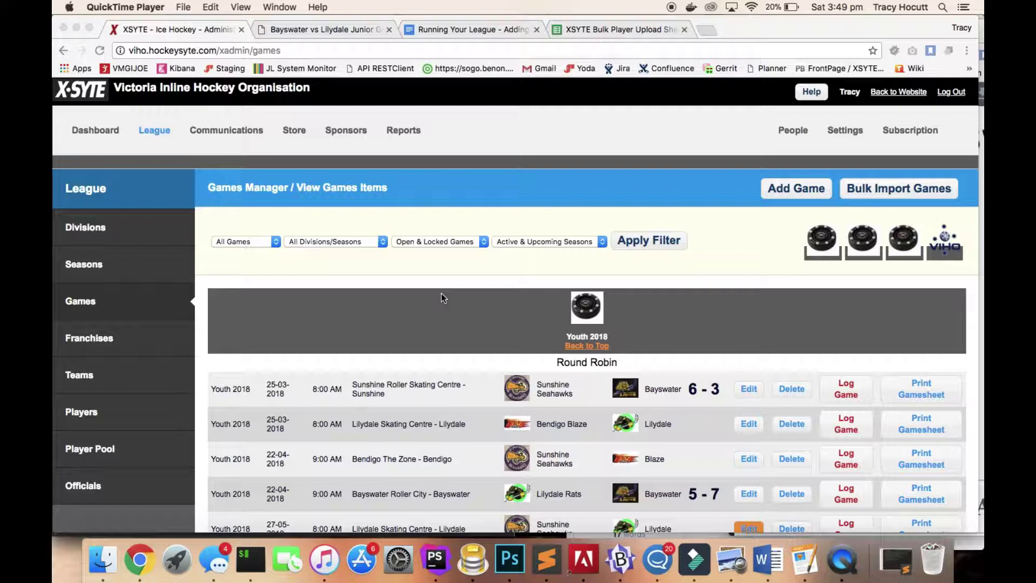
Open the Game Logger for the 22-04-2018 Lilydale vs Bayswater Youth game.
scroll(442, 298, up, 2)
scroll(442, 298, down, 3)
scroll(442, 298, up, 3)
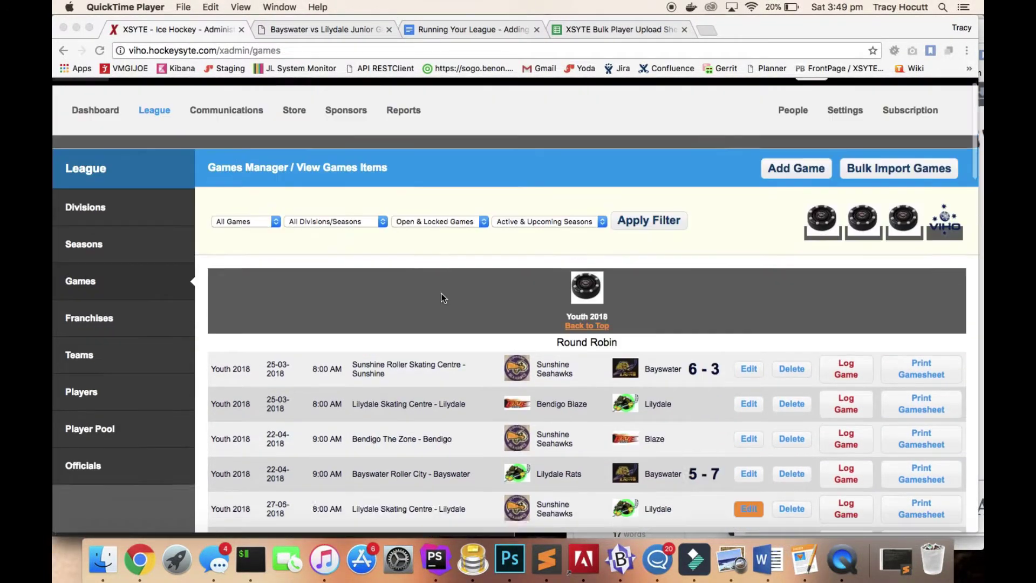
scroll(442, 295, down, 1)
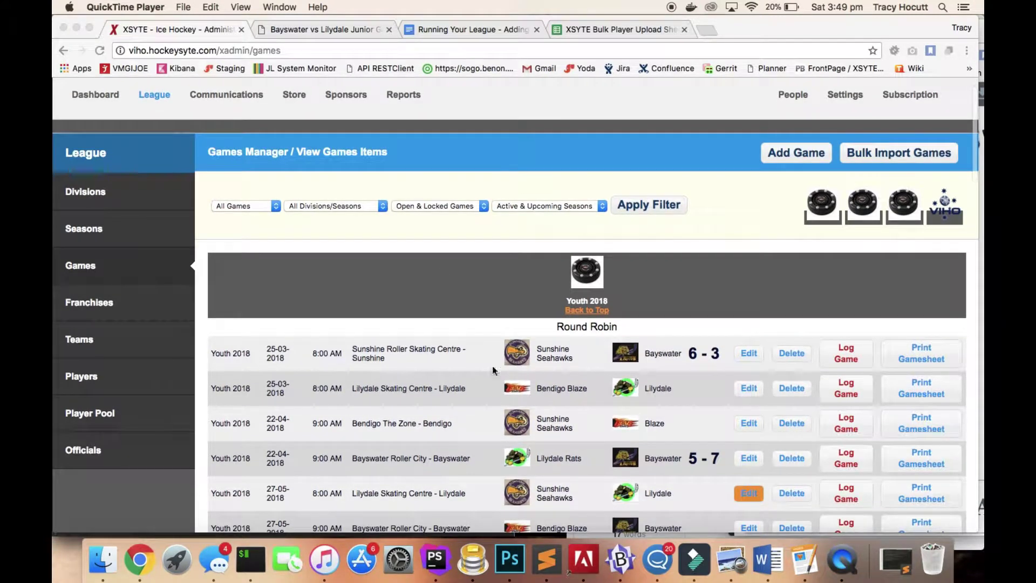
click(850, 458)
click(846, 461)
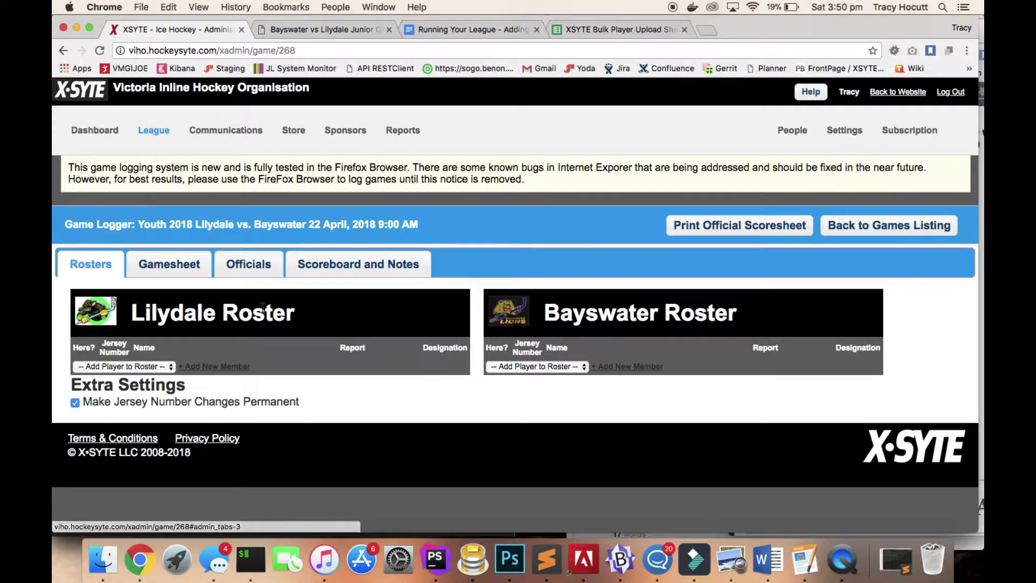
click(158, 135)
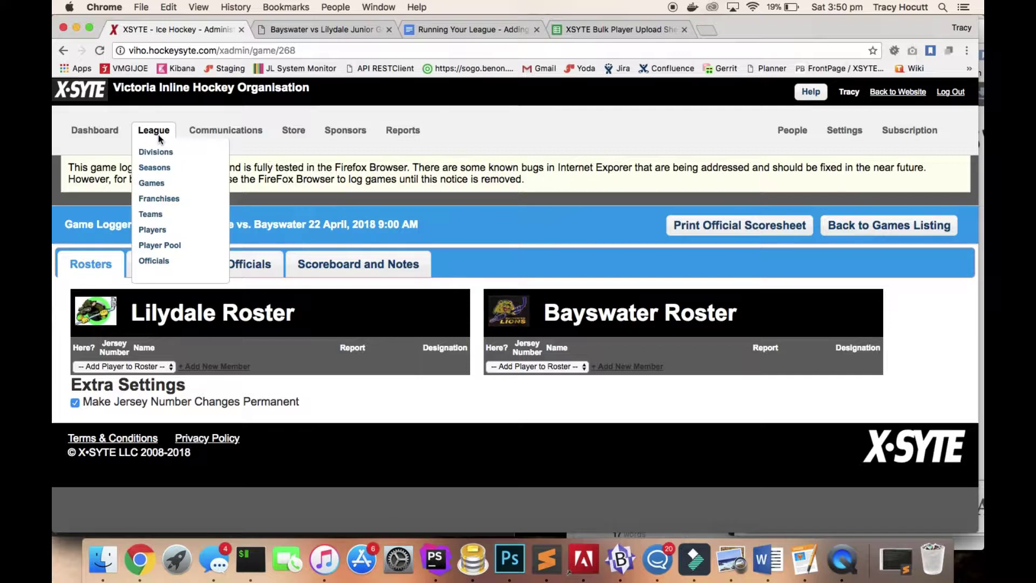
From League > Players, view the Add Player / Staff form unchanged, then go to Bulk Import Players & Staff.
click(159, 233)
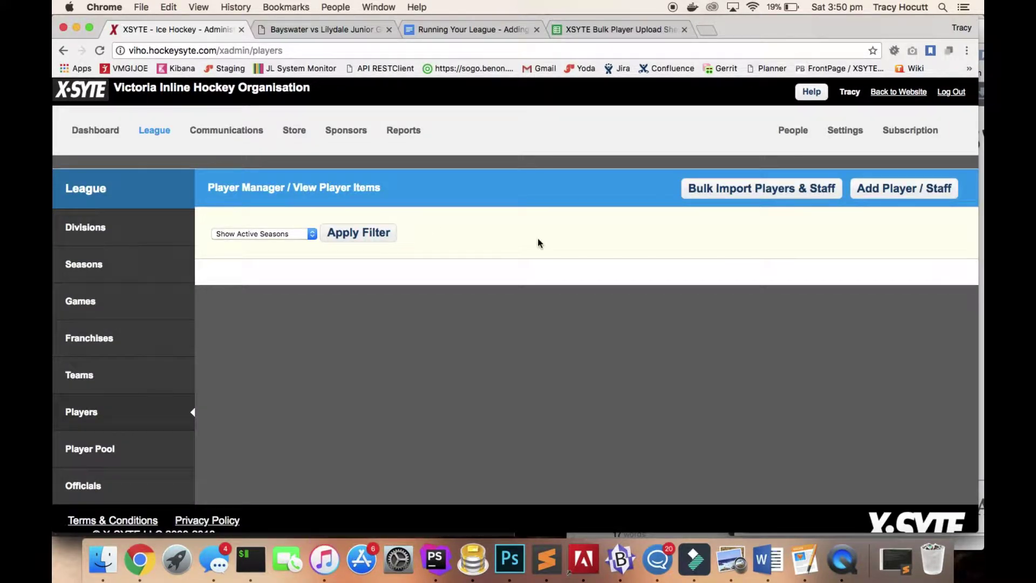
click(898, 187)
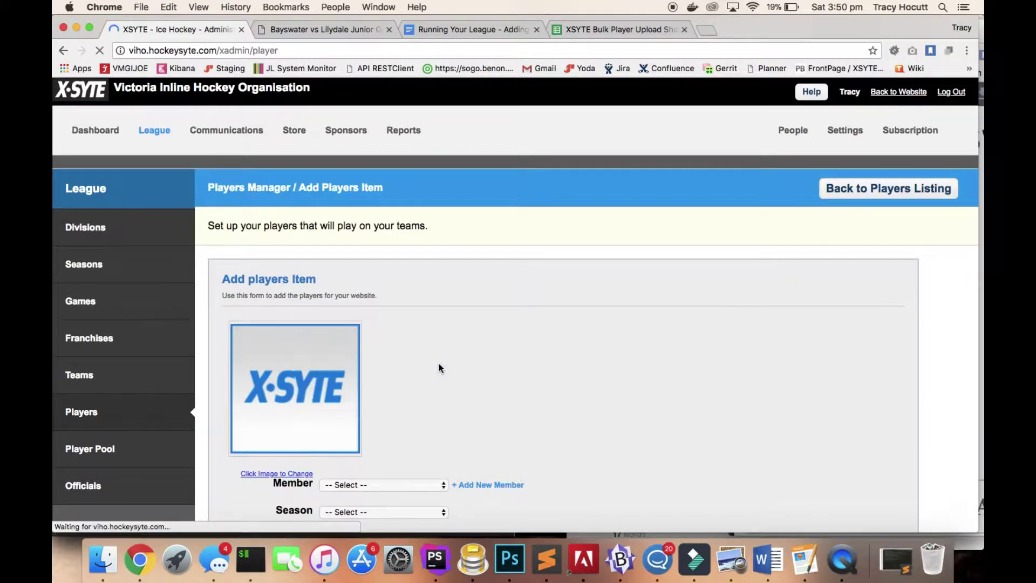
scroll(439, 365, down, 3)
click(410, 328)
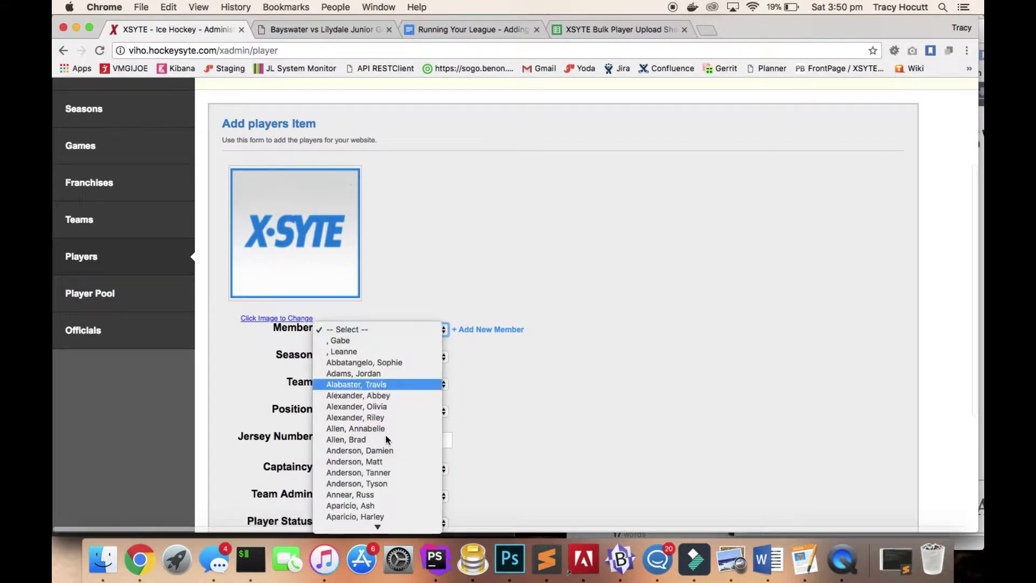
click(554, 384)
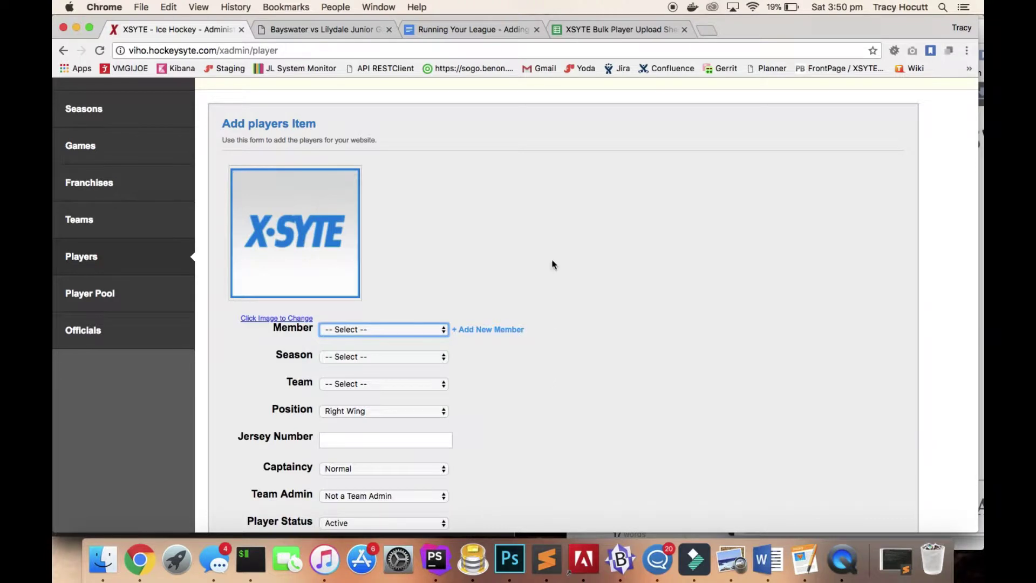
scroll(552, 265, up, 3)
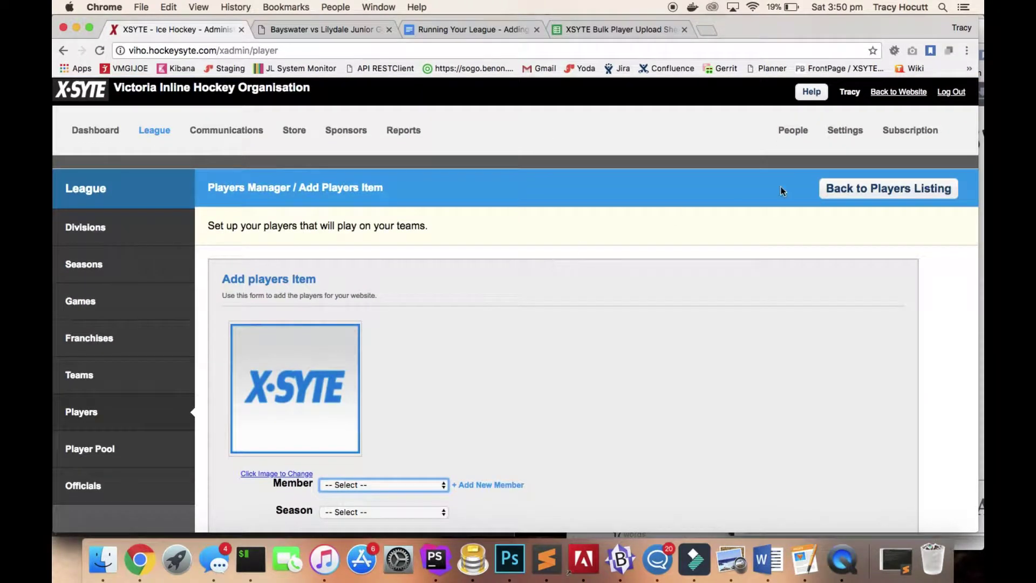
click(850, 192)
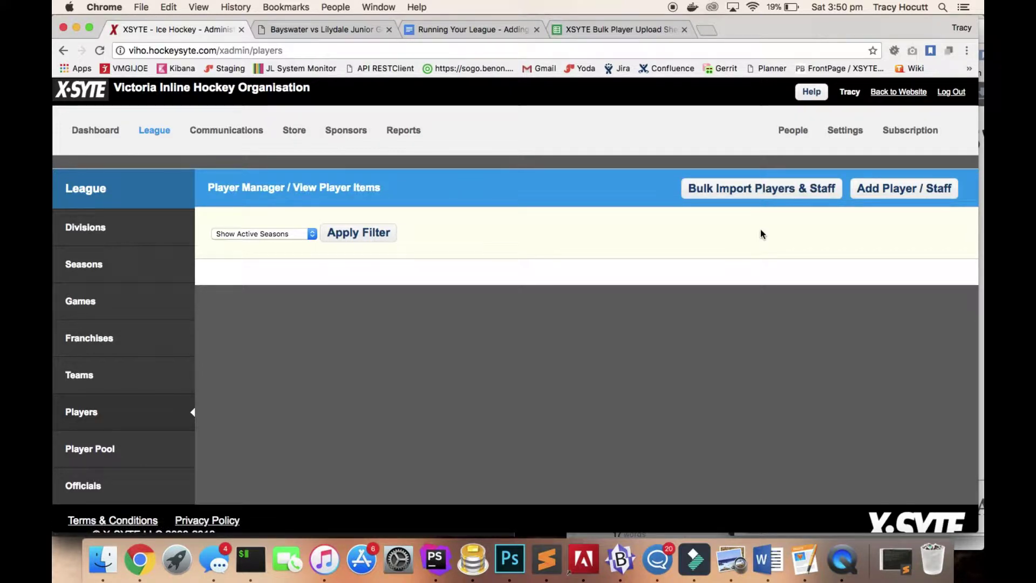
click(749, 192)
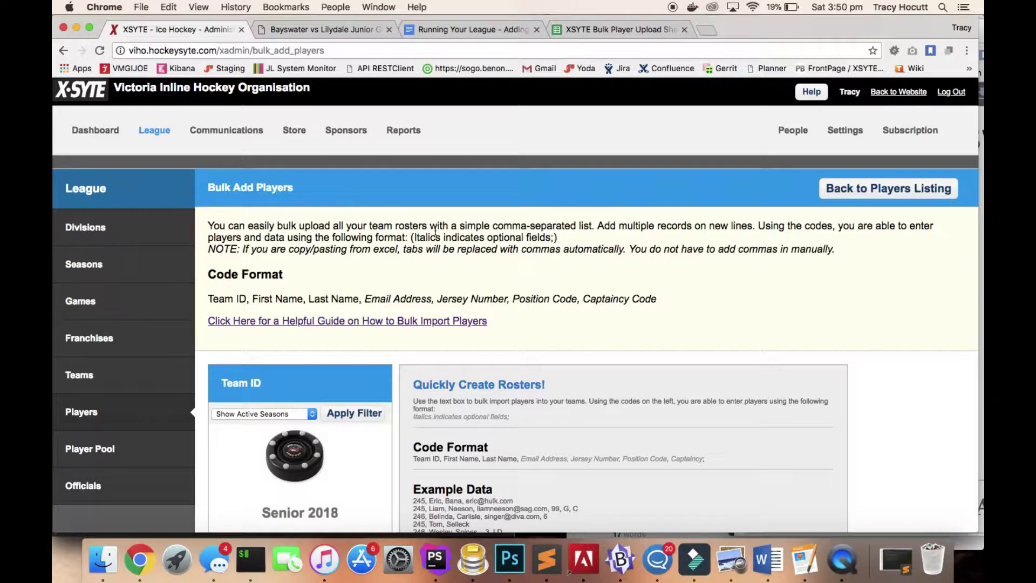
Scroll through the Bulk Add Players page and open its helpful bulk-import guide.
scroll(435, 231, down, 2)
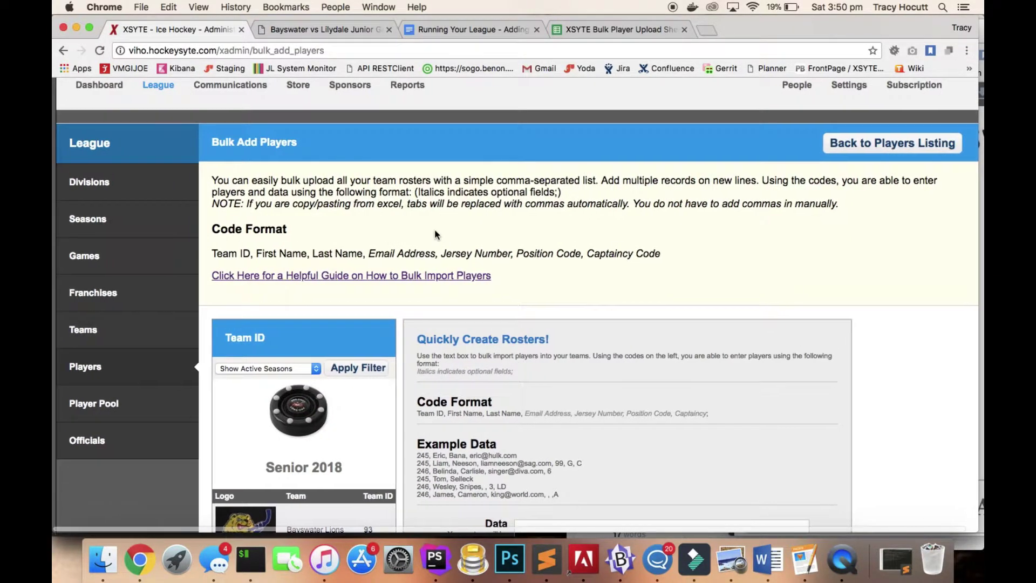
scroll(438, 234, down, 3)
scroll(437, 235, up, 1)
scroll(436, 235, down, 4)
scroll(437, 235, up, 3)
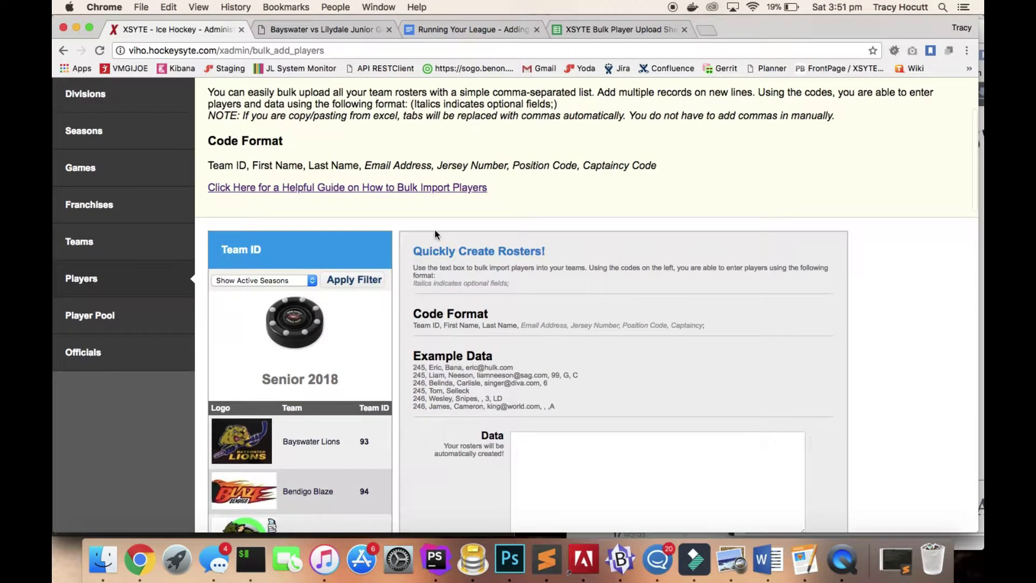
click(379, 189)
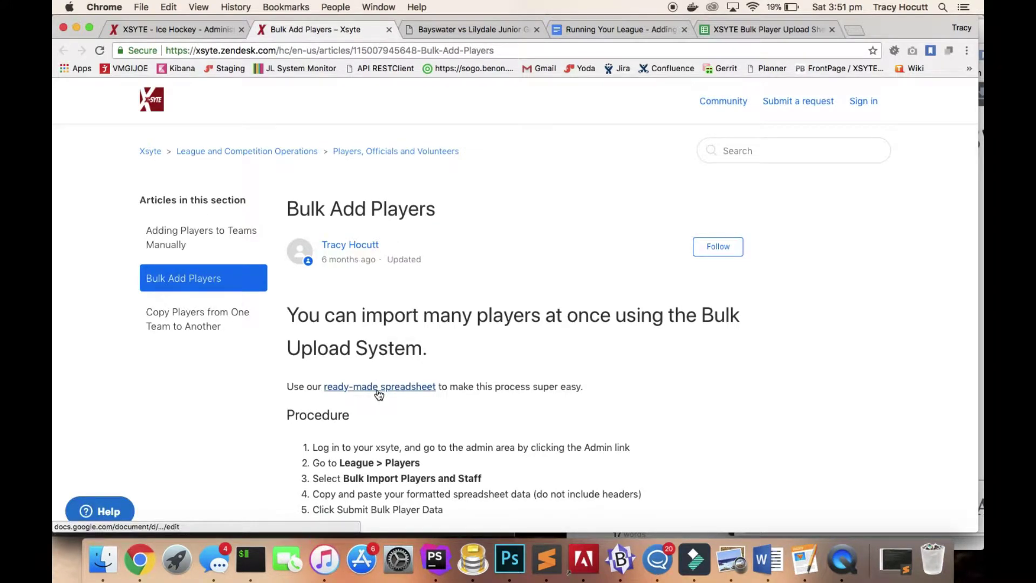
Read the Bulk Add Players article's five-step procedure and mandatory Team ID and name fields.
scroll(379, 395, down, 5)
scroll(378, 394, up, 1)
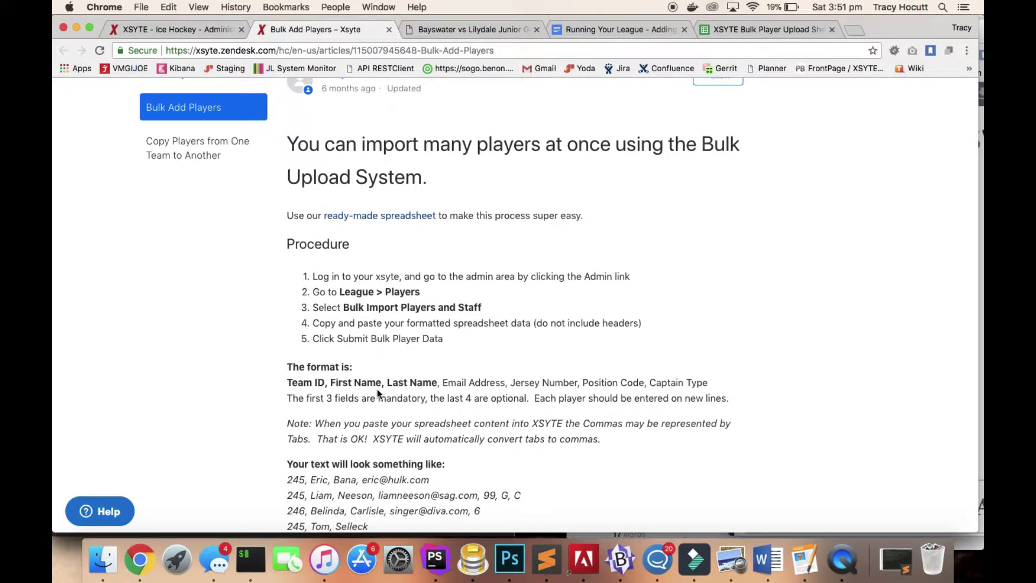
scroll(378, 393, up, 3)
scroll(378, 393, up, 1)
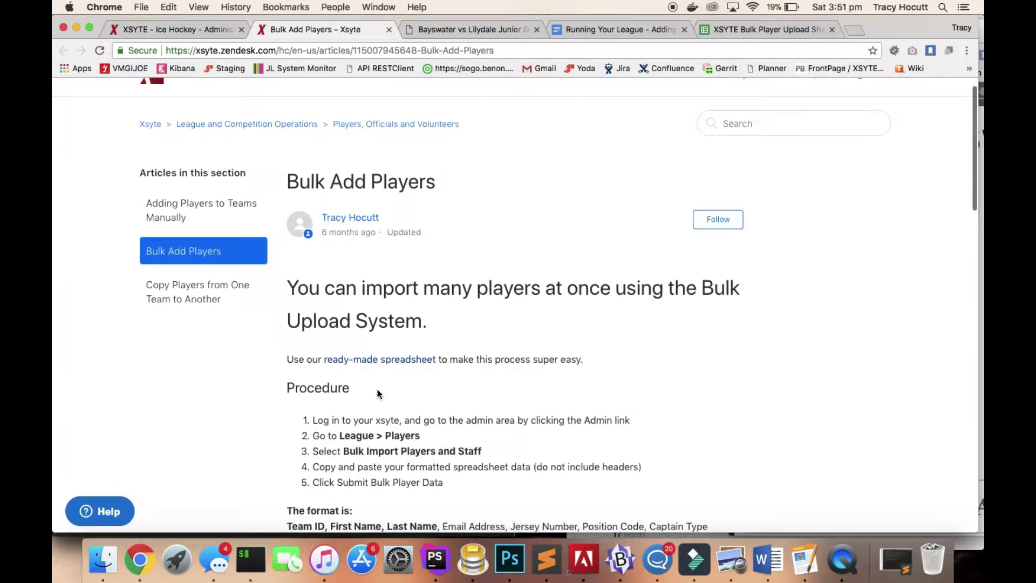
scroll(377, 393, up, 1)
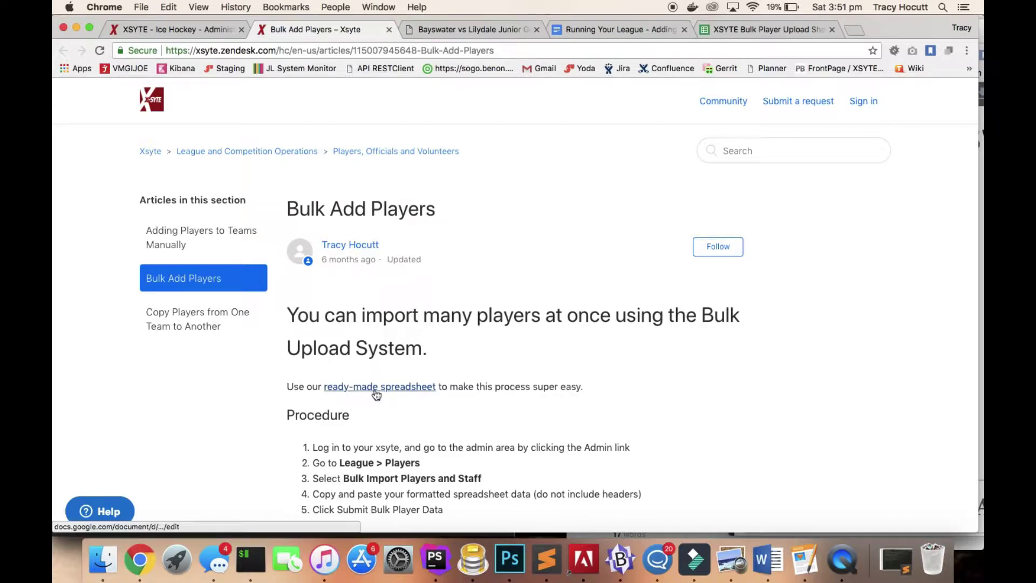
Check the upload sheet's Position Code and Captaincy notes and sample Team ID 160, then return to XSYTE.
click(723, 32)
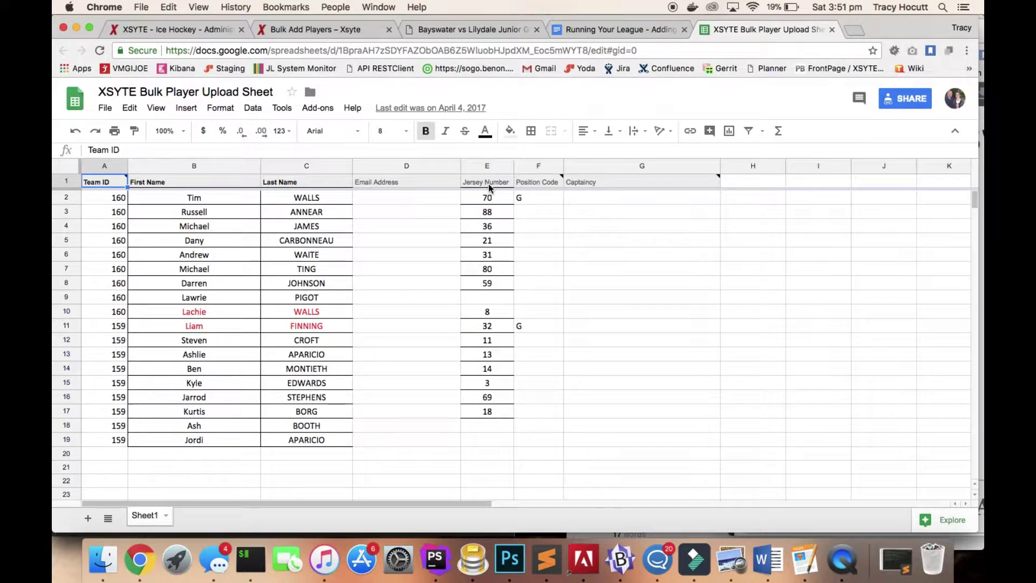
mouse_move(543, 190)
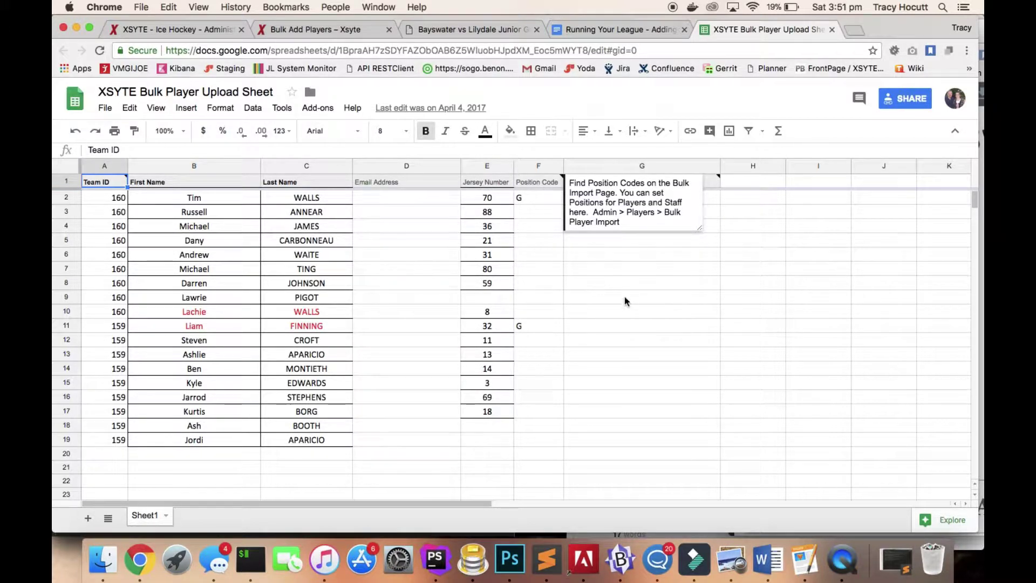
click(625, 312)
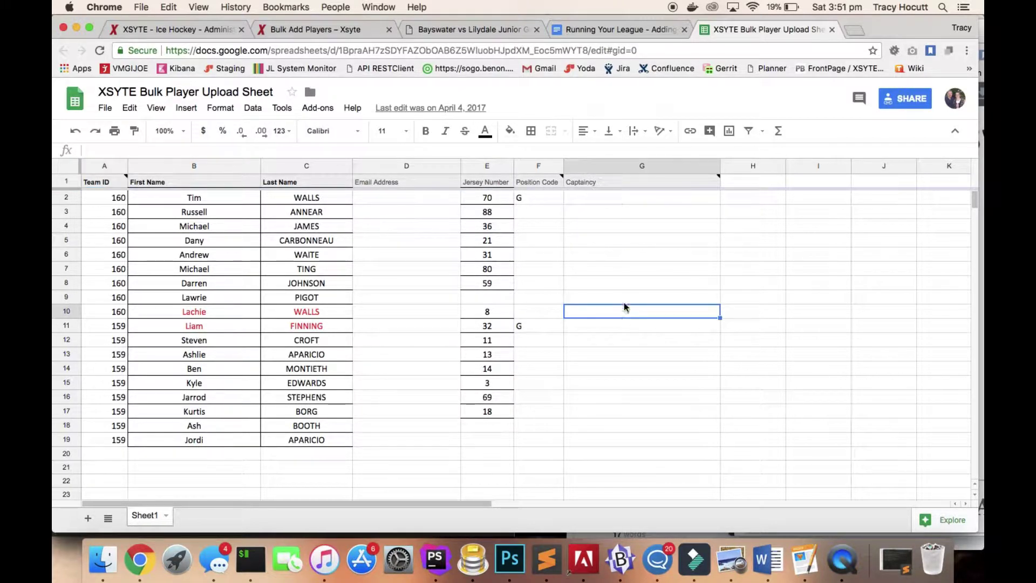
click(624, 229)
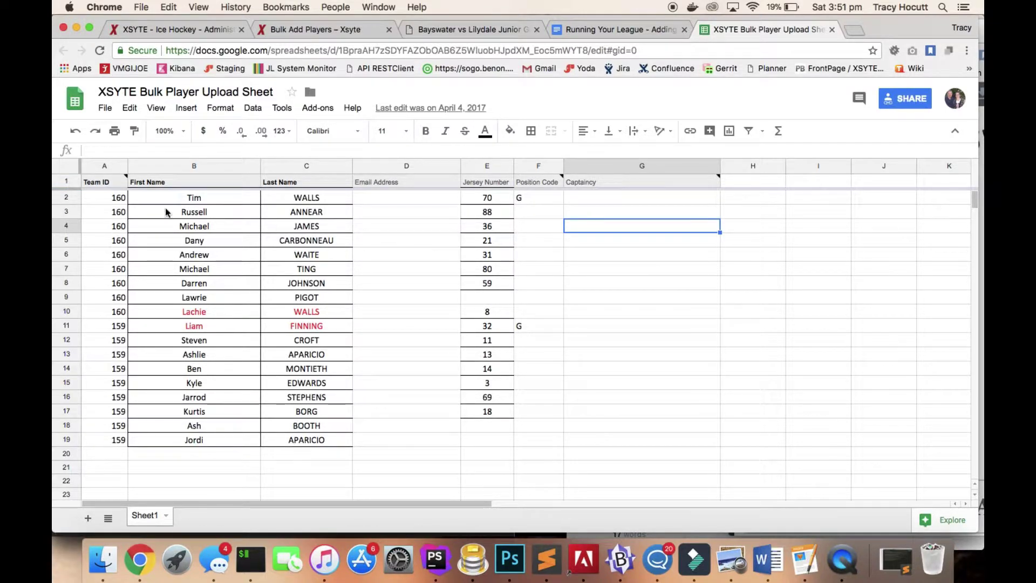
click(106, 201)
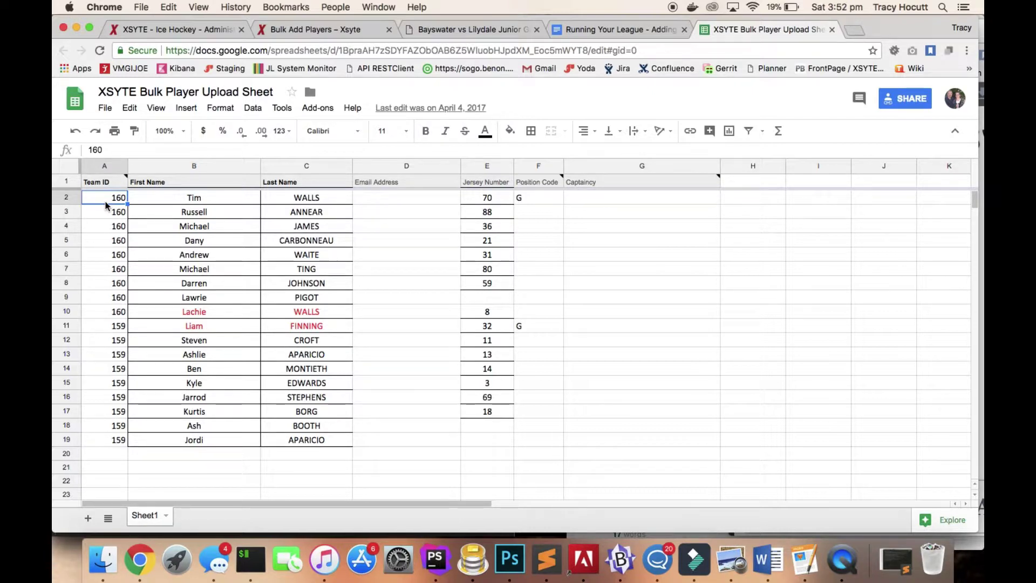
click(315, 31)
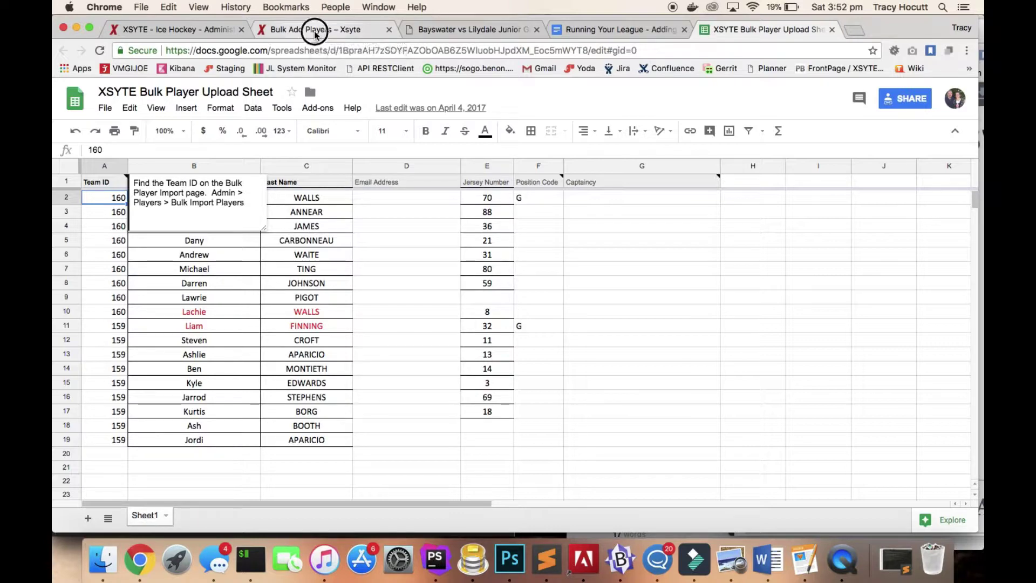
click(215, 29)
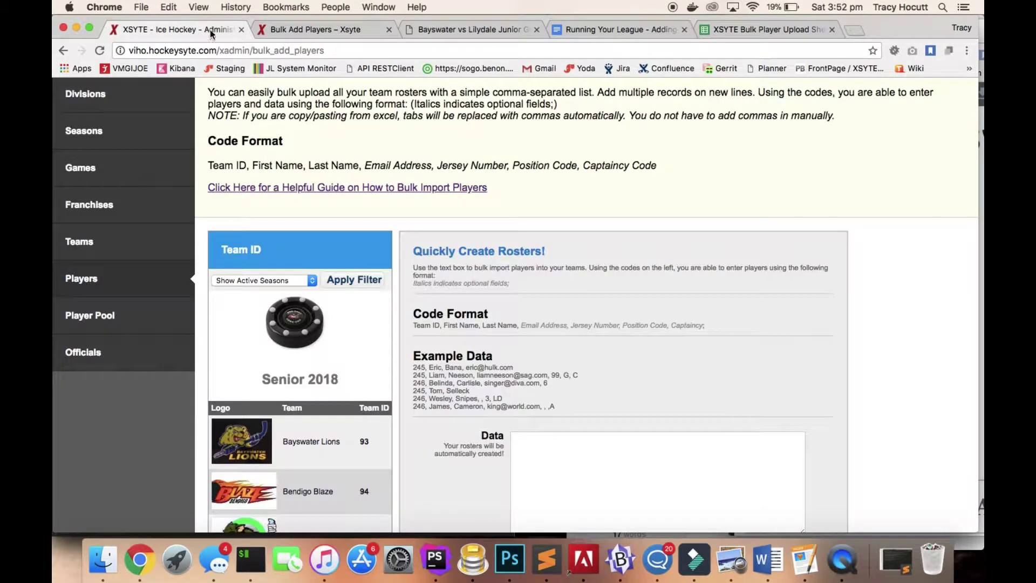
Scroll the team list to Youth 2018 and find Bayswater Lions' Team ID, 85.
scroll(262, 134, down, 5)
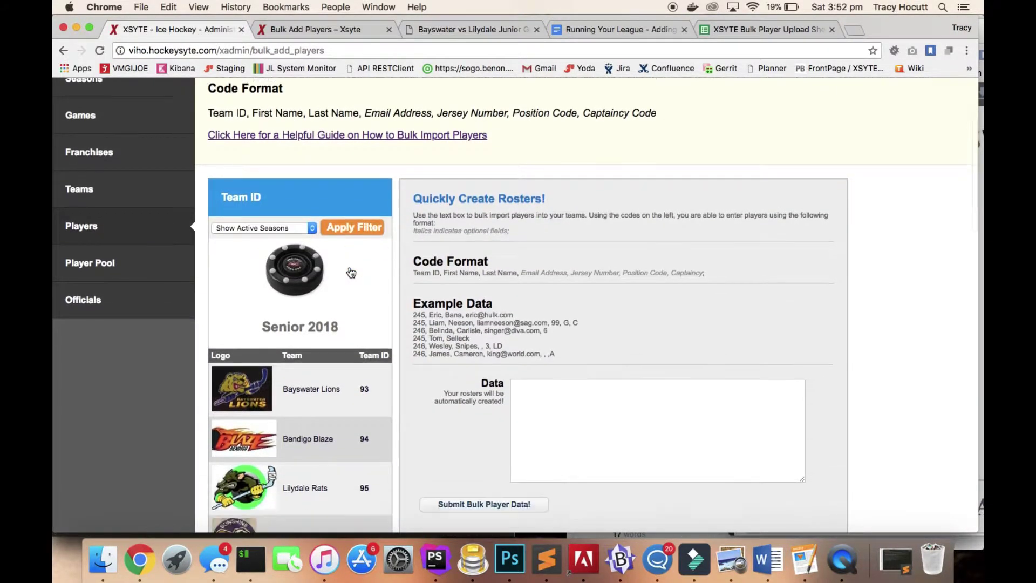
scroll(351, 272, down, 1)
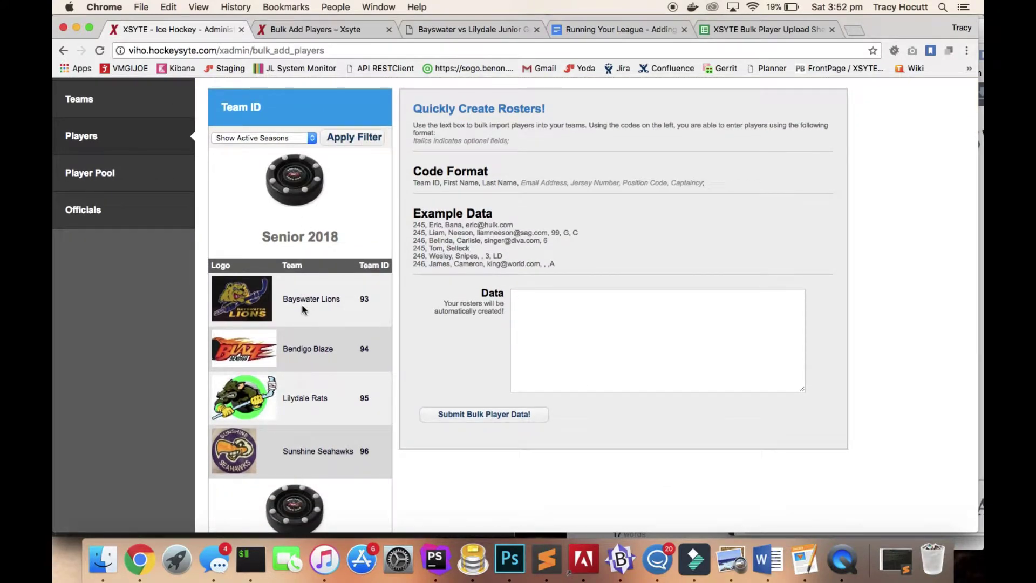
scroll(302, 309, down, 5)
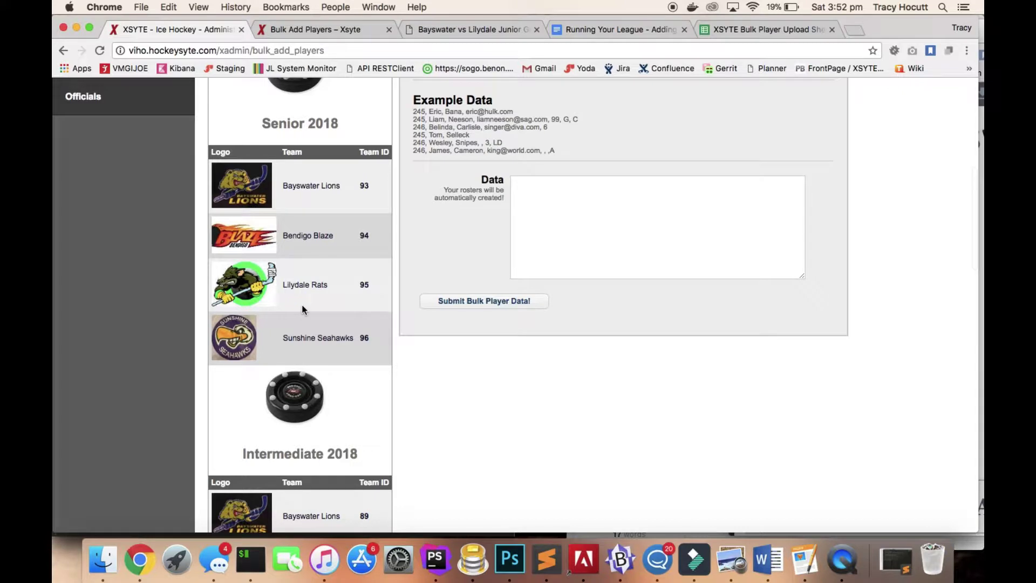
scroll(302, 310, down, 18)
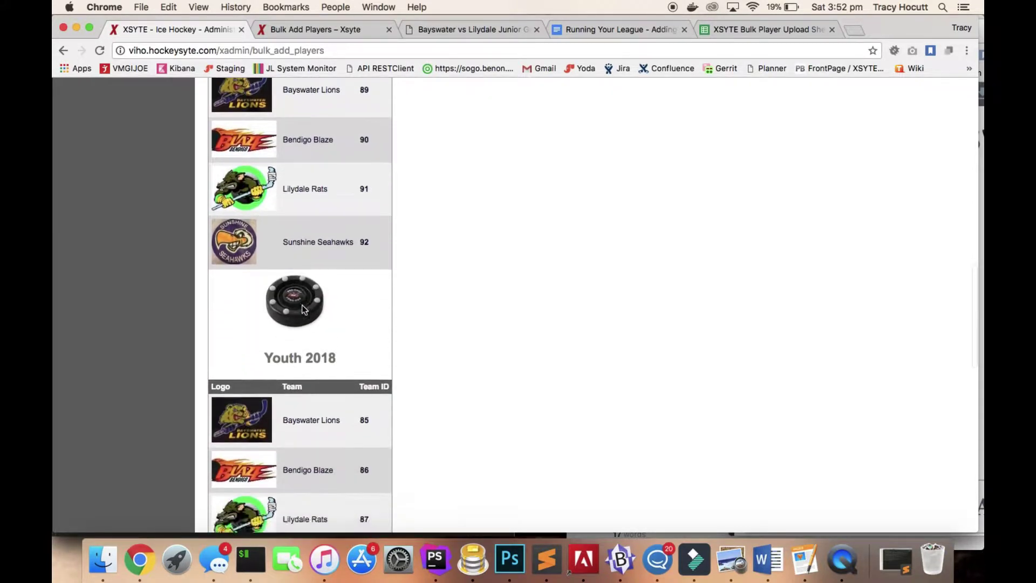
scroll(302, 309, down, 5)
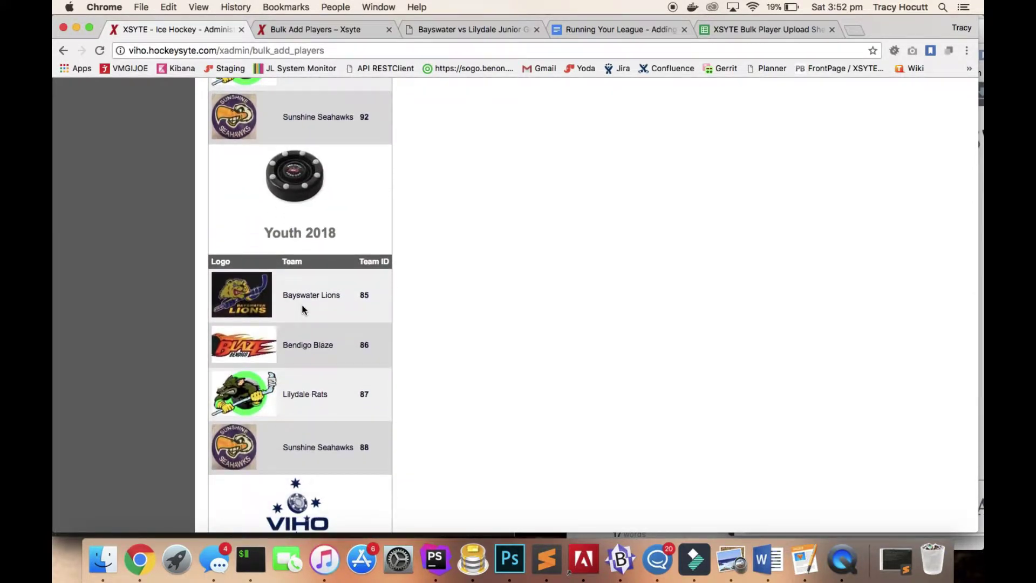
scroll(302, 309, down, 2)
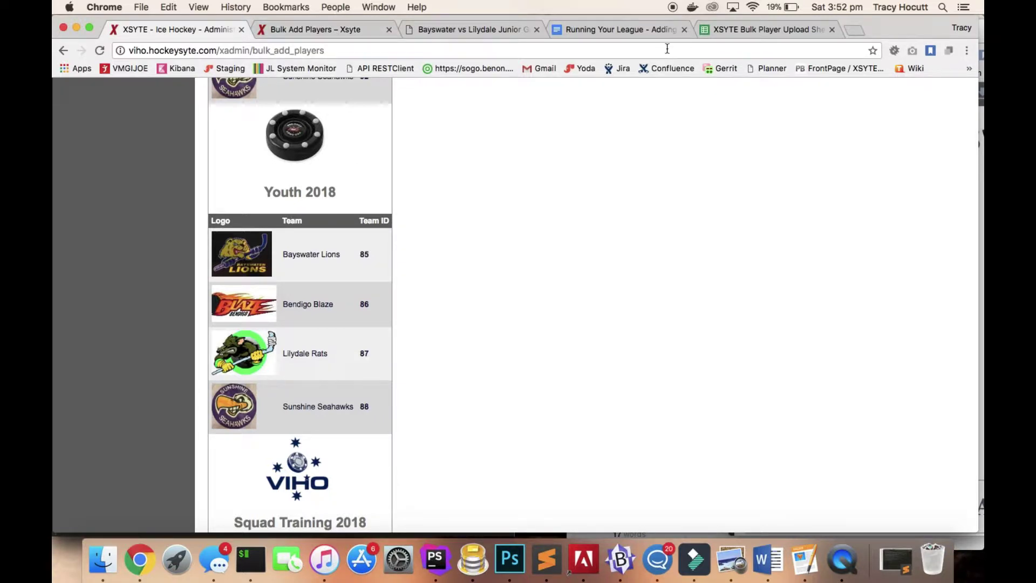
click(775, 30)
Clear the old sample player data in A2:F19 of the upload sheet.
click(257, 239)
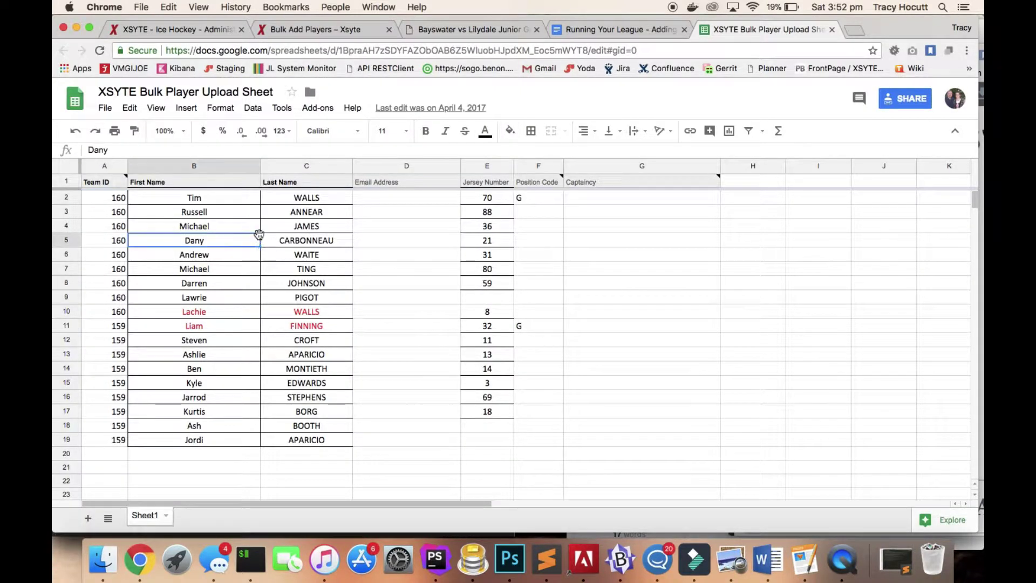
click(110, 200)
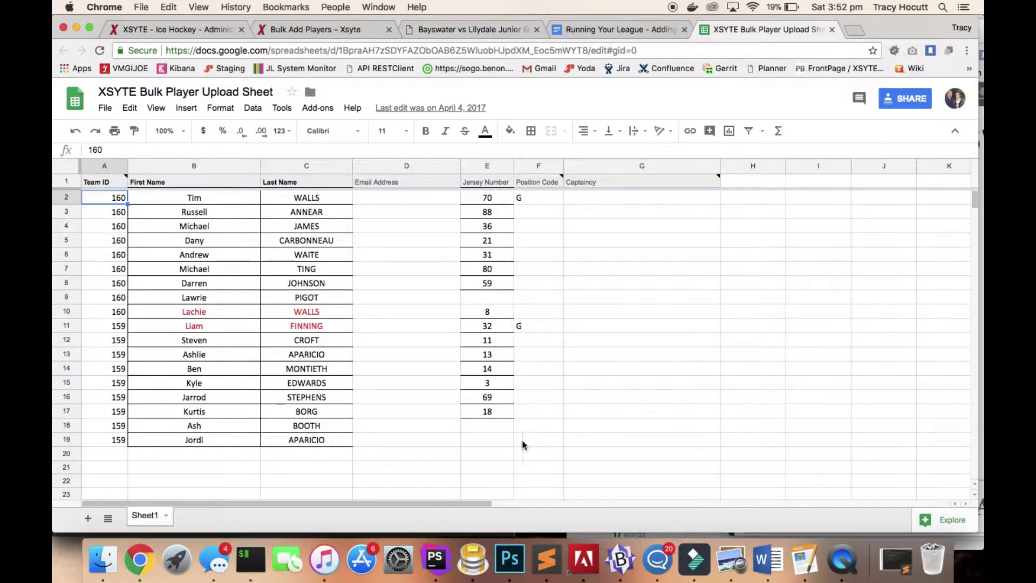
shift+click(541, 447)
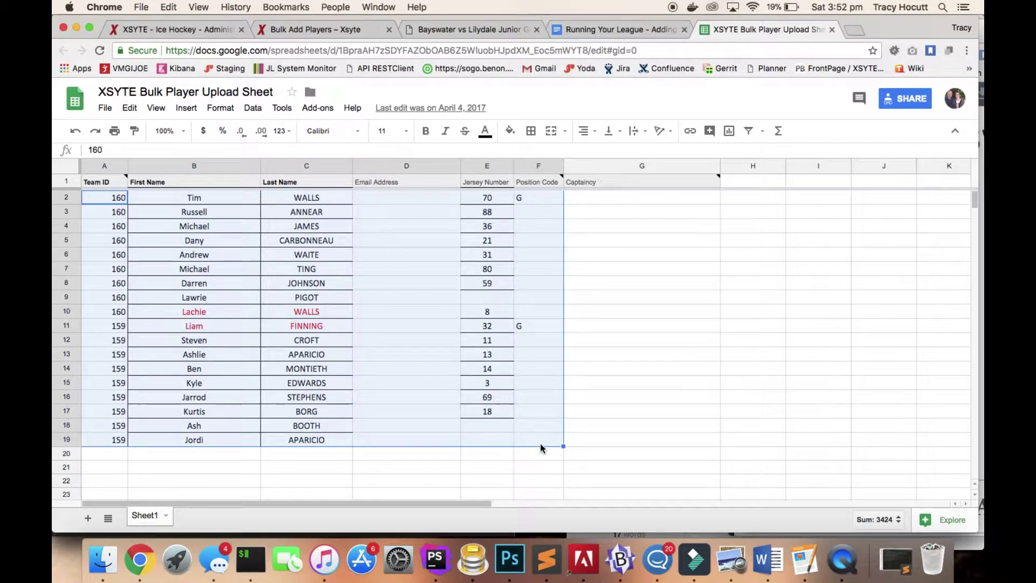
key(Delete)
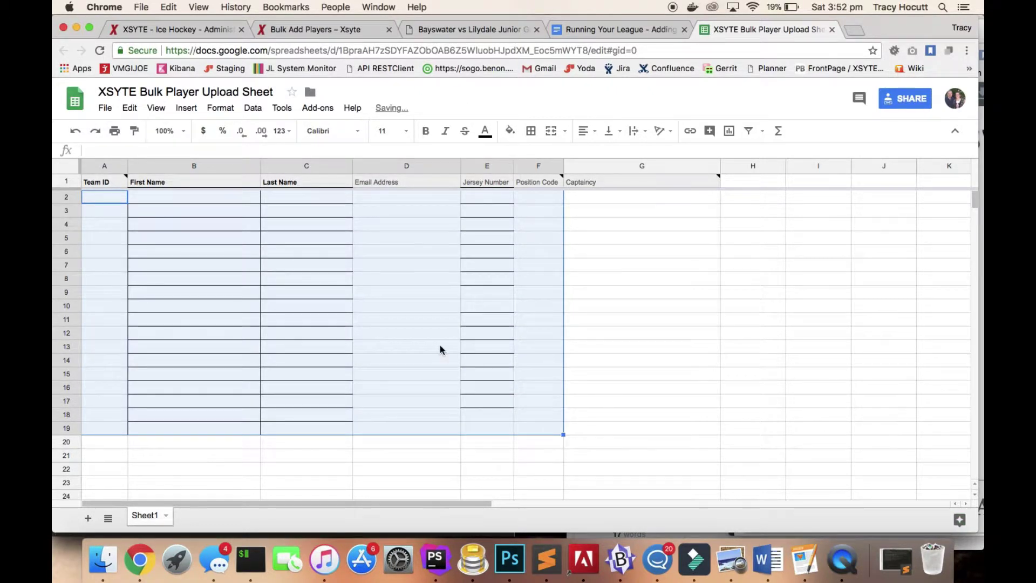
Enter Team ID 85 in cell A2.
click(108, 198)
text(85)
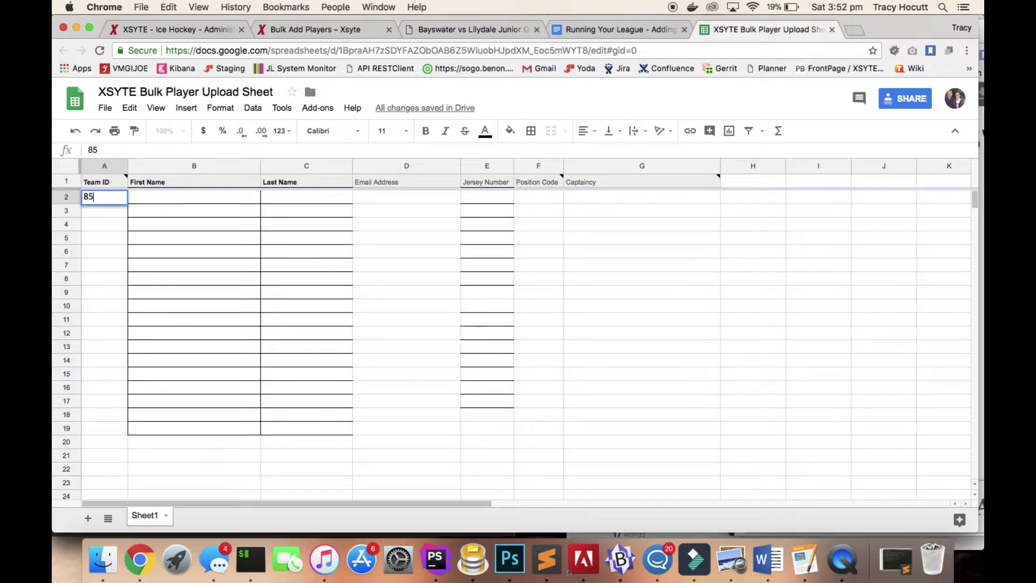
key(Tab)
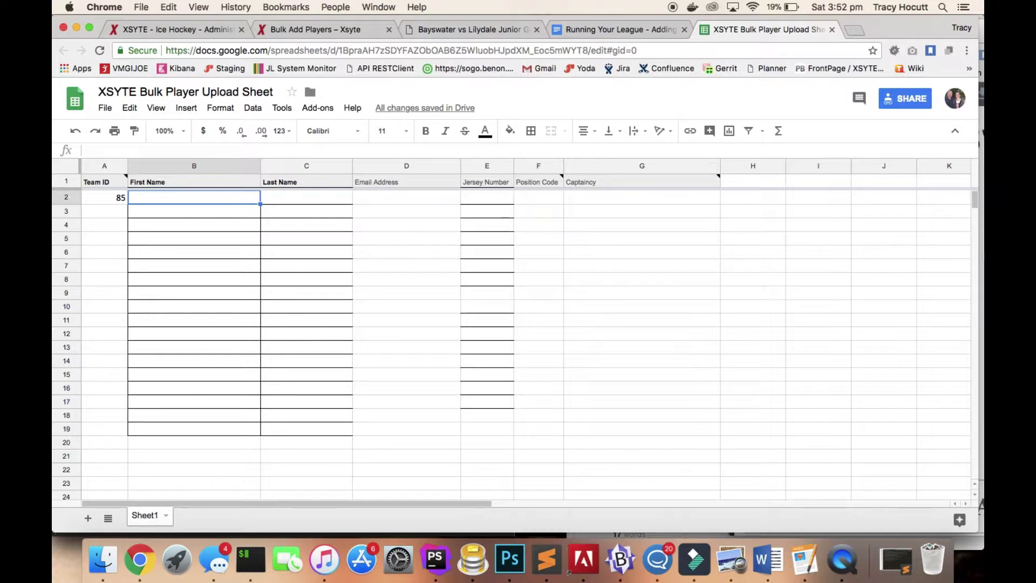
Place the sheet beside the roster PDF and enter first names (Sam, Ethan, …) down column B.
drag(978, 255, 767, 252)
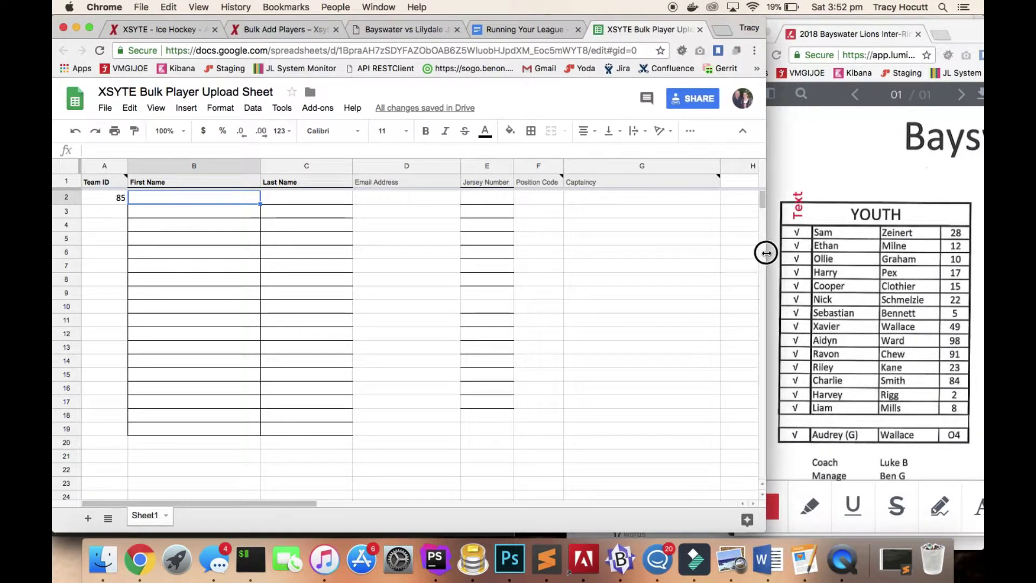
click(196, 202)
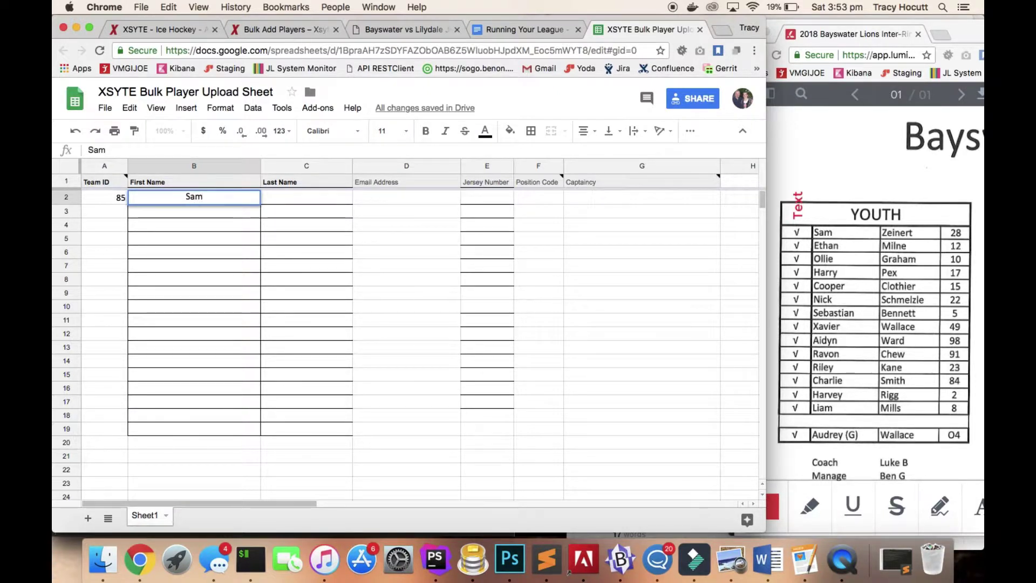
key(Return)
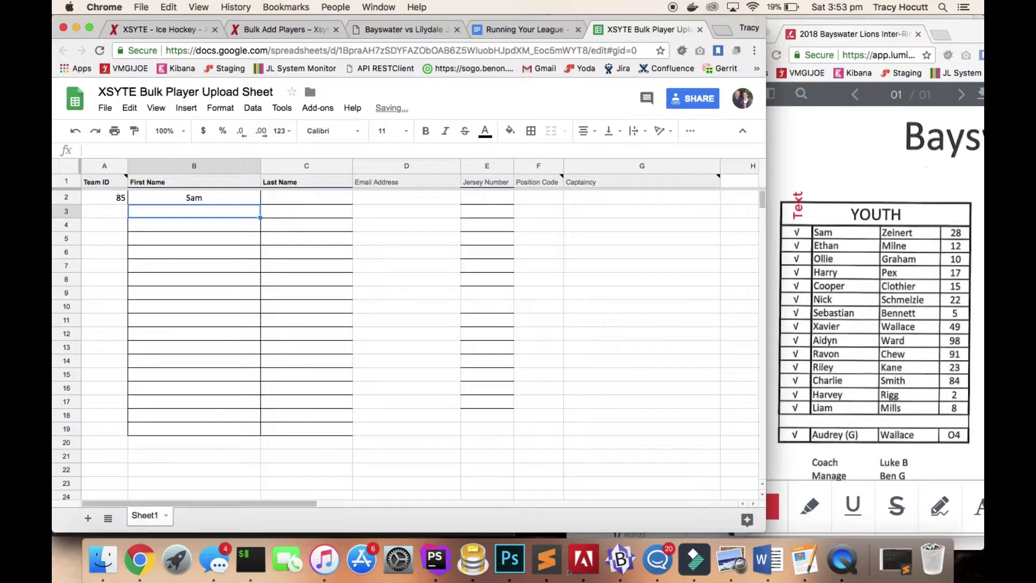
key(Return)
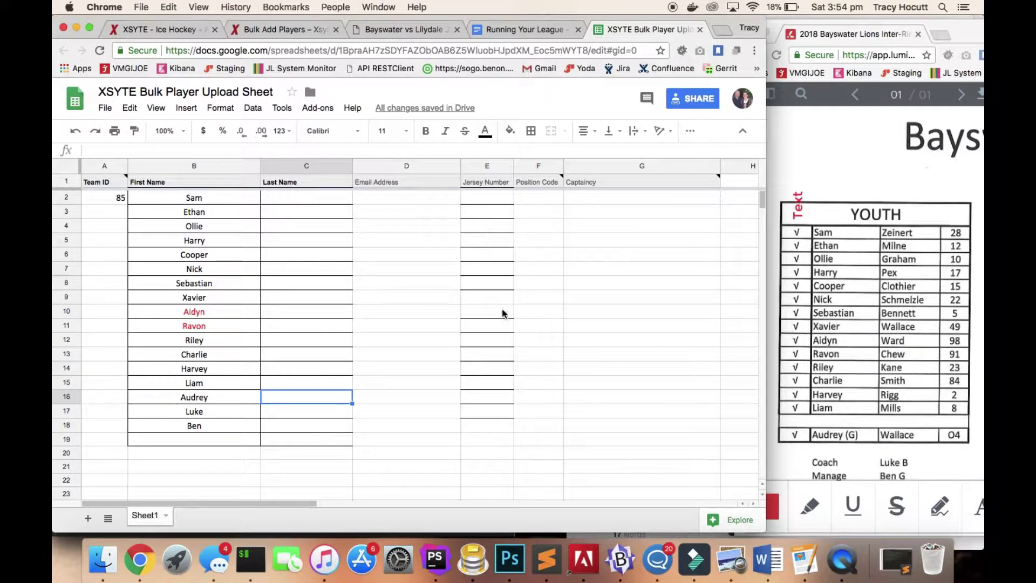
click(287, 203)
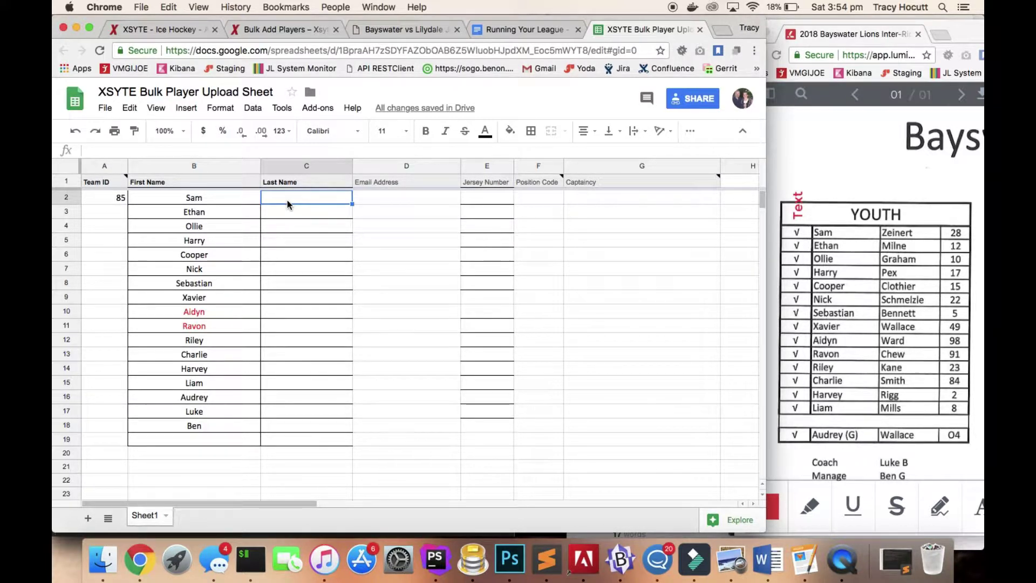
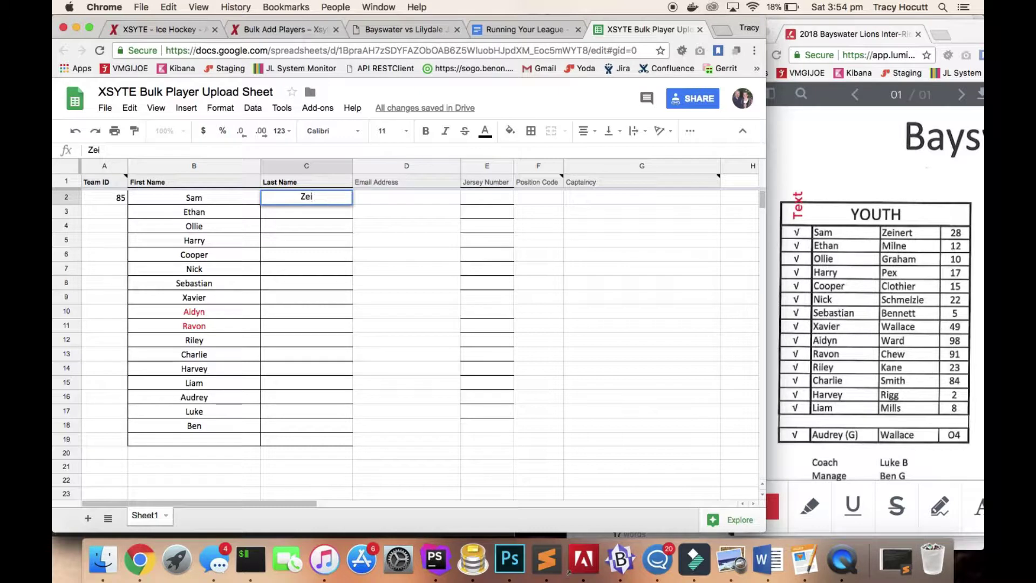
key(Return)
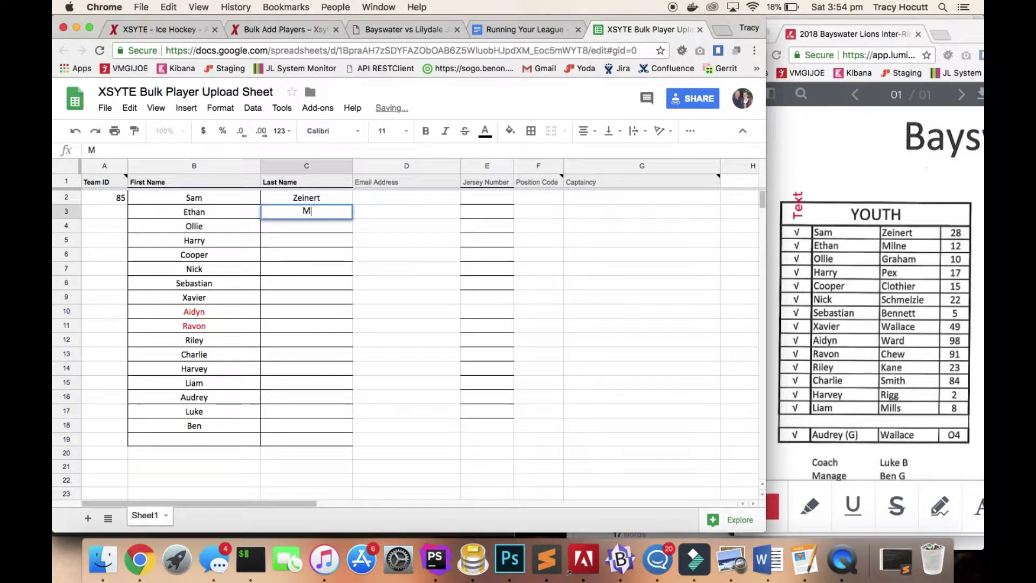
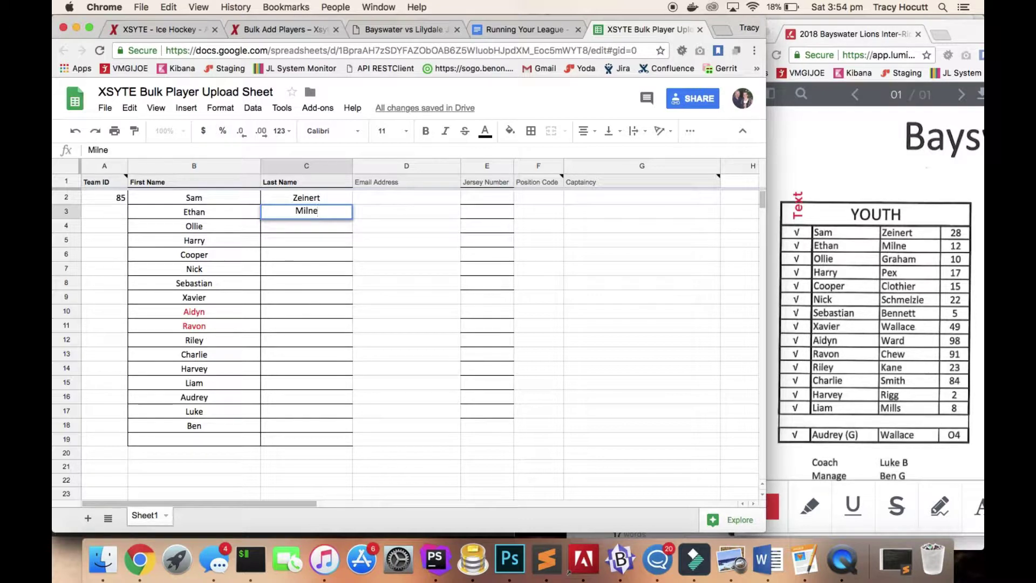
key(Return)
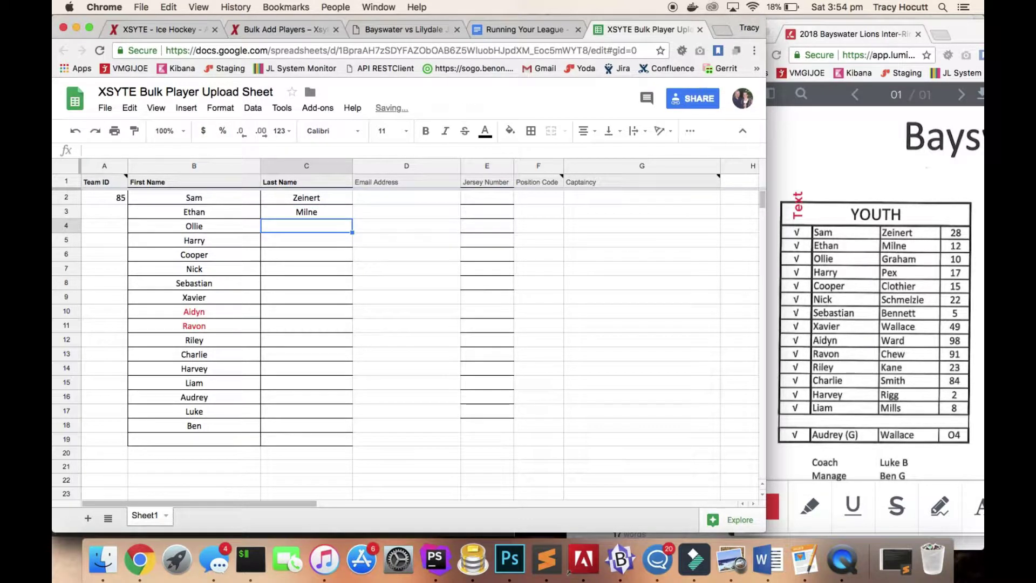
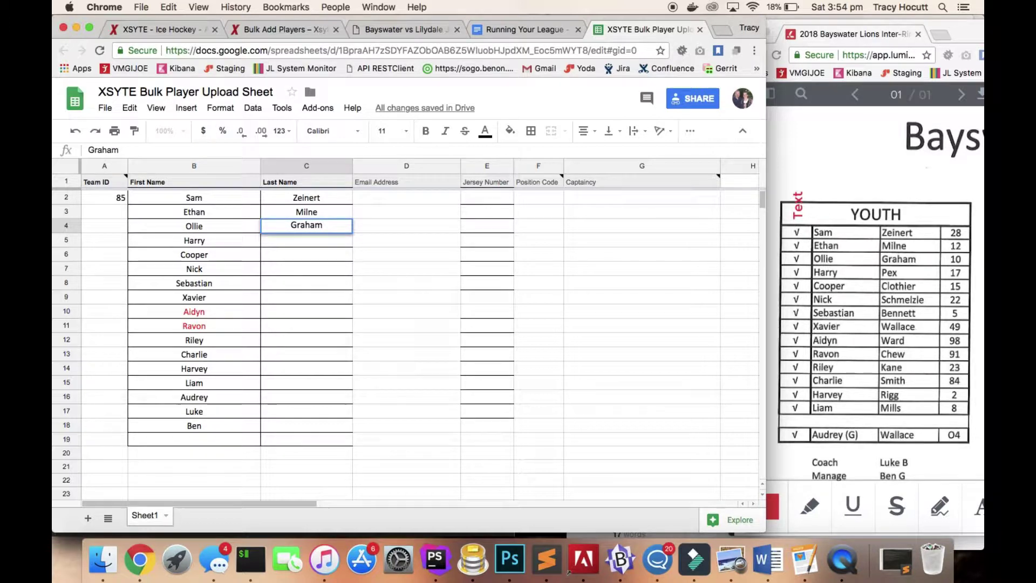
key(Return)
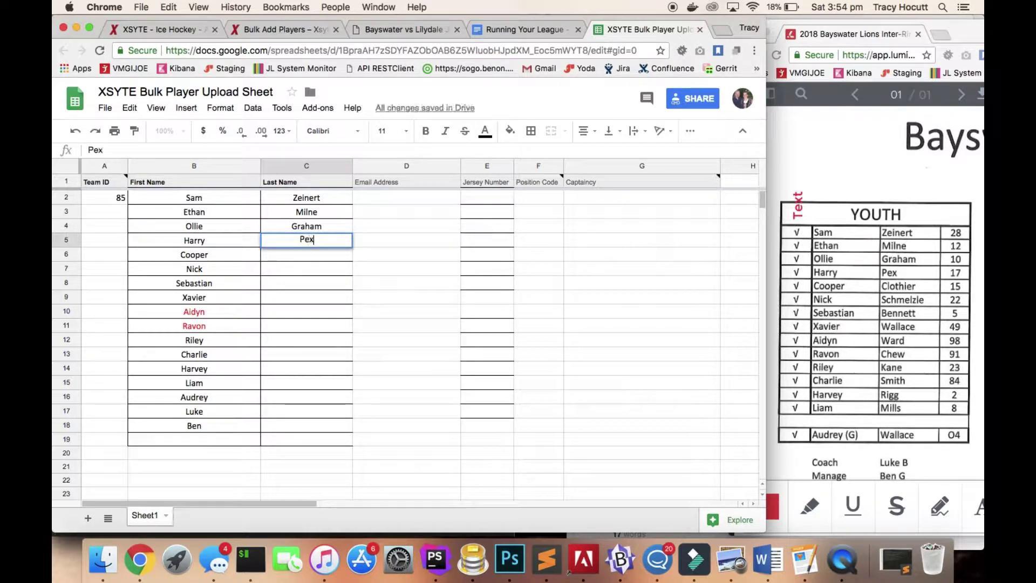
key(Return)
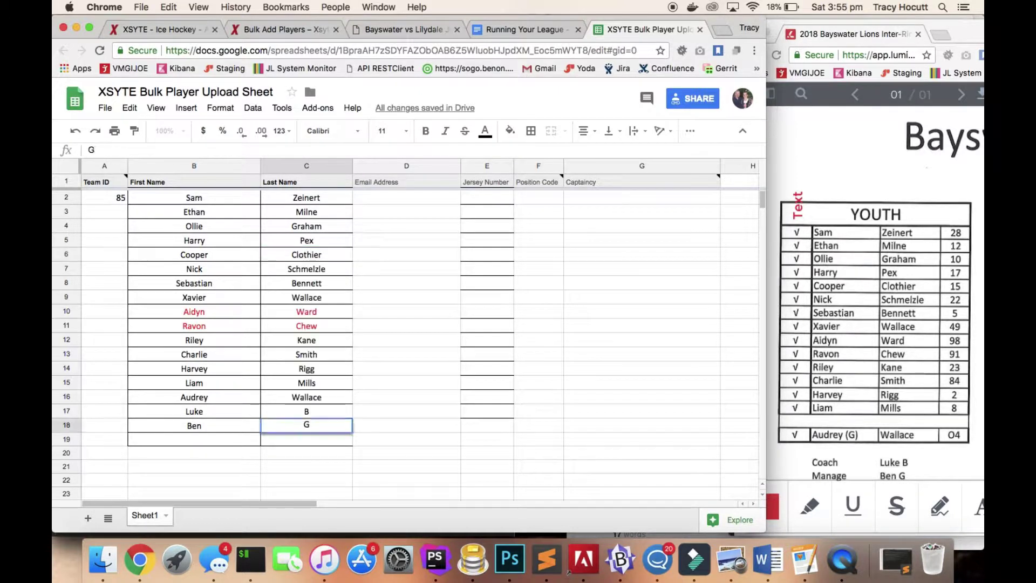
key(Return)
Copy Team ID 85 from A2 and extend the selection down column A.
key(Up)
key(Up)
key(Up)
key(Up)
key(Up)
key(Up)
key(Up)
key(Up)
key(Up)
key(Up)
key(Up)
key(Up)
key(Up)
key(Up)
key(Up)
key(Up)
key(Up)
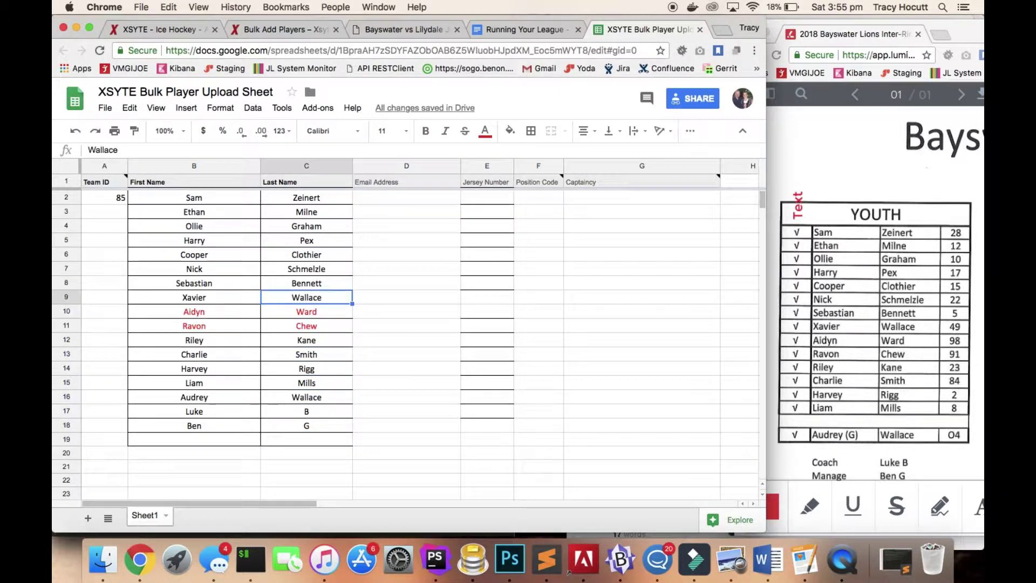
key(Left)
key(Left)
key(super+c)
key(shift+Down)
key(shift+Down)
key(shift+Down)
key(shift+Down)
key(shift+Down)
key(shift+Down)
key(shift+Down)
key(shift+Down)
key(shift+Down)
key(shift+Down)
key(shift+Down)
key(shift+Down)
key(shift+Down)
key(shift+Down)
key(shift+Down)
key(shift+Down)
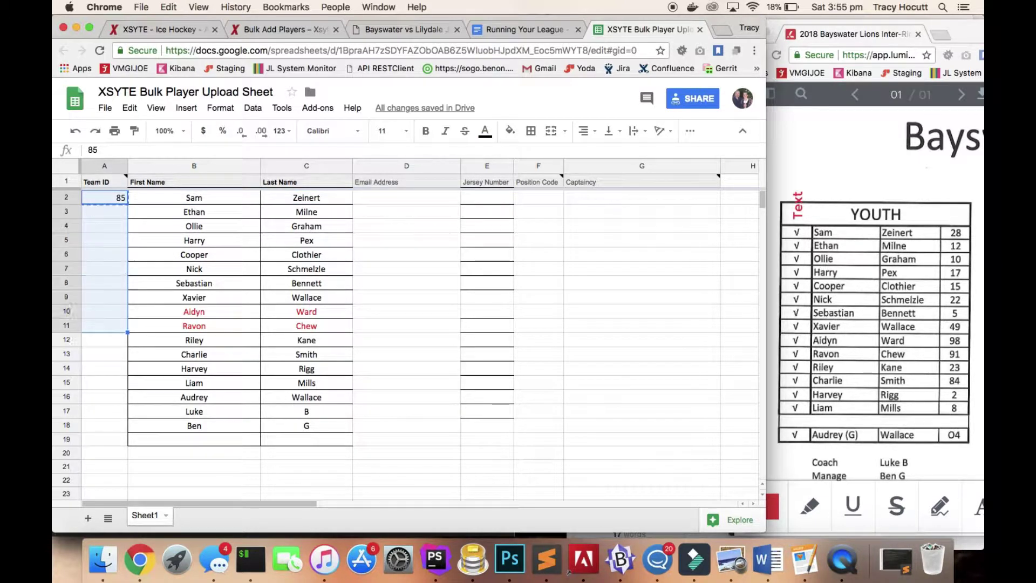
Paste Team ID 85 into every player row, A2:A18.
key(super+v)
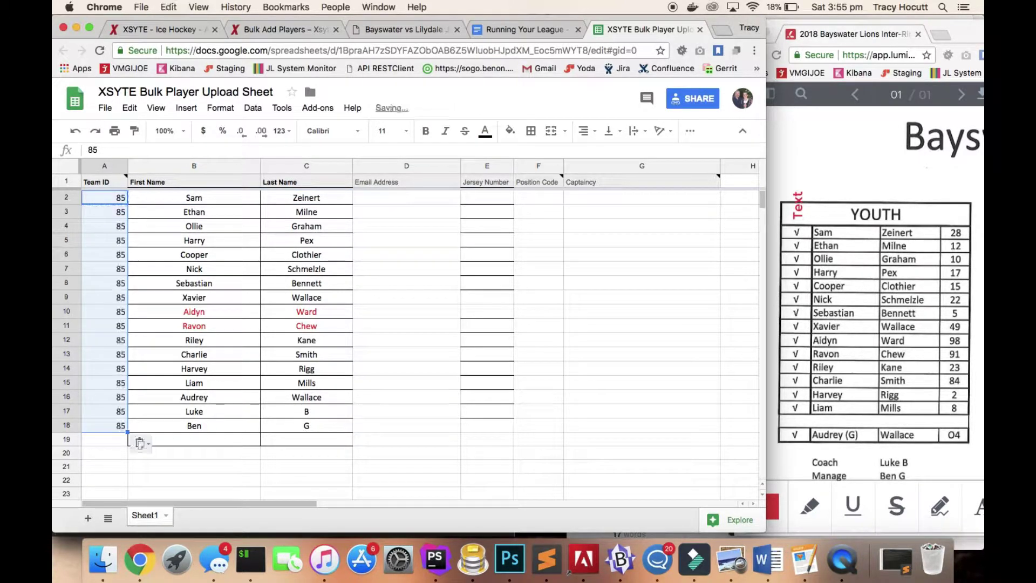
key(Right)
key(Right)
key(Right)
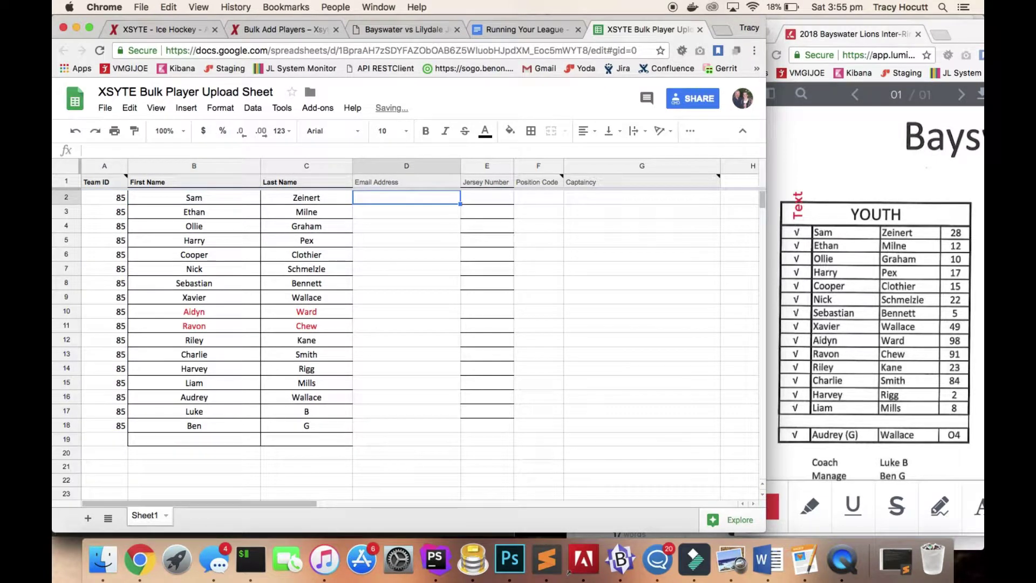
key(Right)
key(Left)
key(Right)
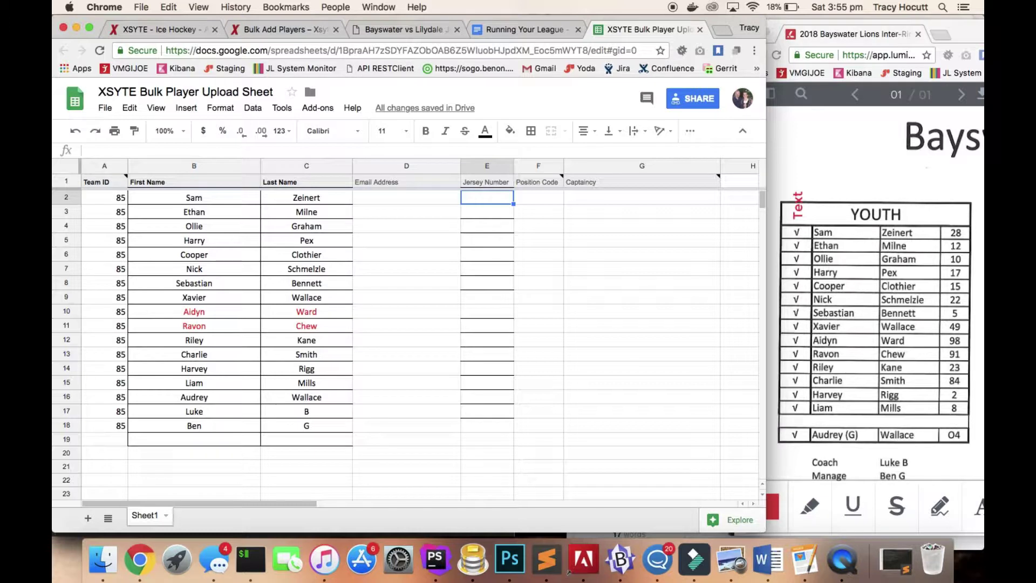
Enter jersey numbers 28, 12, 10 and 17 down the Jersey Number column.
text(28)
key(Return)
text(12)
key(Return)
text(10)
key(Return)
text(17)
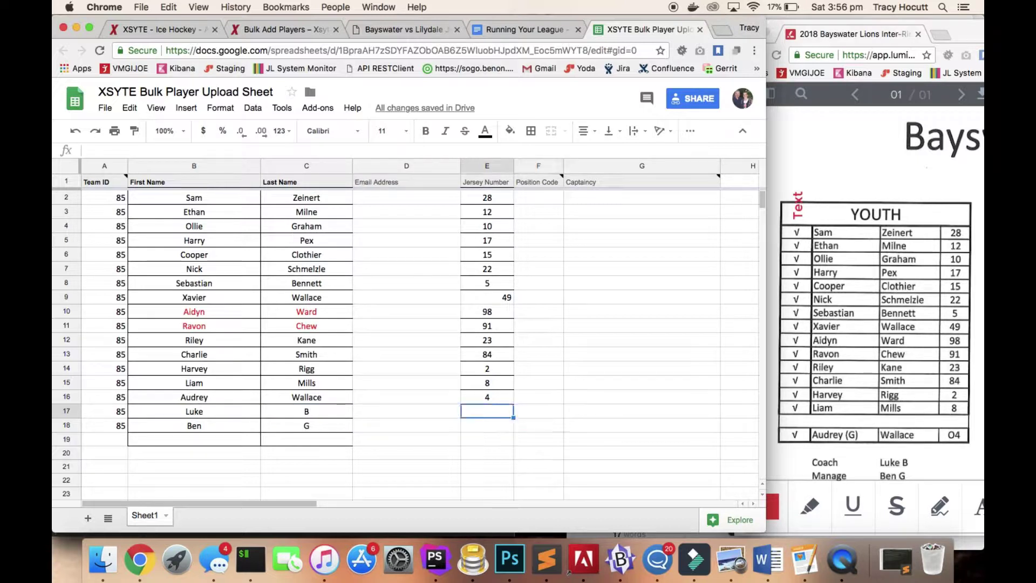
Mark row 16's player as goalie with position code G in F16.
key(Left)
key(Left)
key(Right)
key(Right)
key(Right)
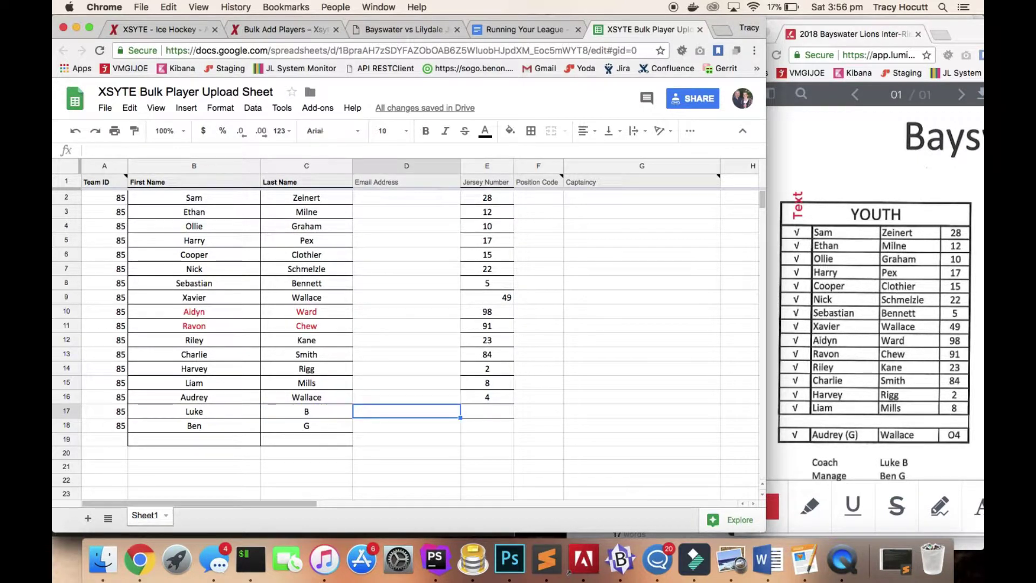
key(Up)
key(Down)
key(Left)
key(Right)
key(Up)
key(Up)
key(Up)
key(Up)
key(Up)
key(Up)
key(Up)
key(Up)
key(Up)
key(Up)
key(Up)
key(Up)
key(Up)
key(Up)
key(Up)
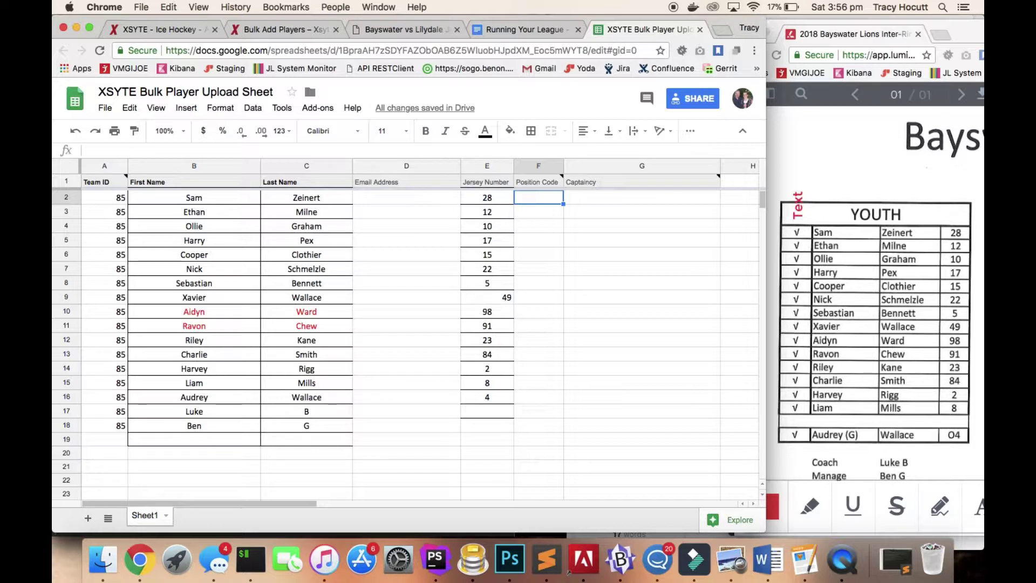
key(Down)
key(Down)
key(Down)
key(Down)
key(Down)
key(Down)
key(Down)
key(Down)
key(Down)
key(Down)
key(Down)
key(Down)
key(Down)
key(Down)
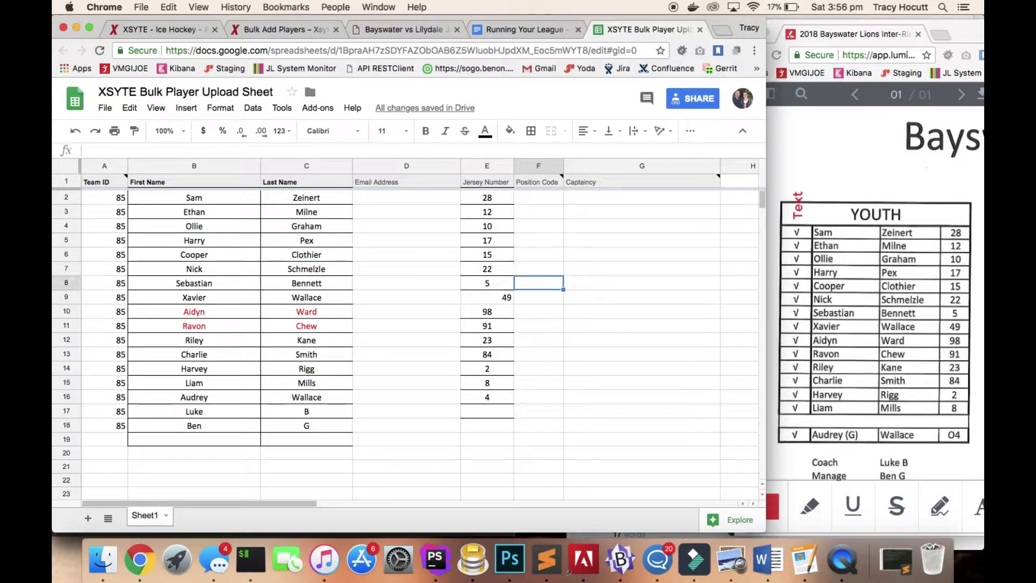
text(G)
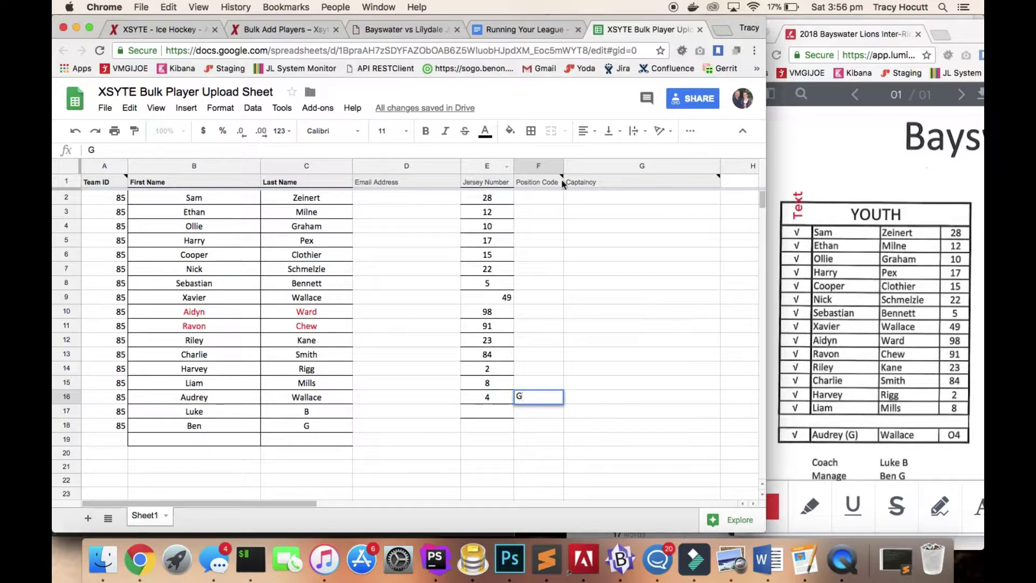
On the XSYTE admin page listing team IDs, widen the Chrome window.
click(265, 28)
click(196, 29)
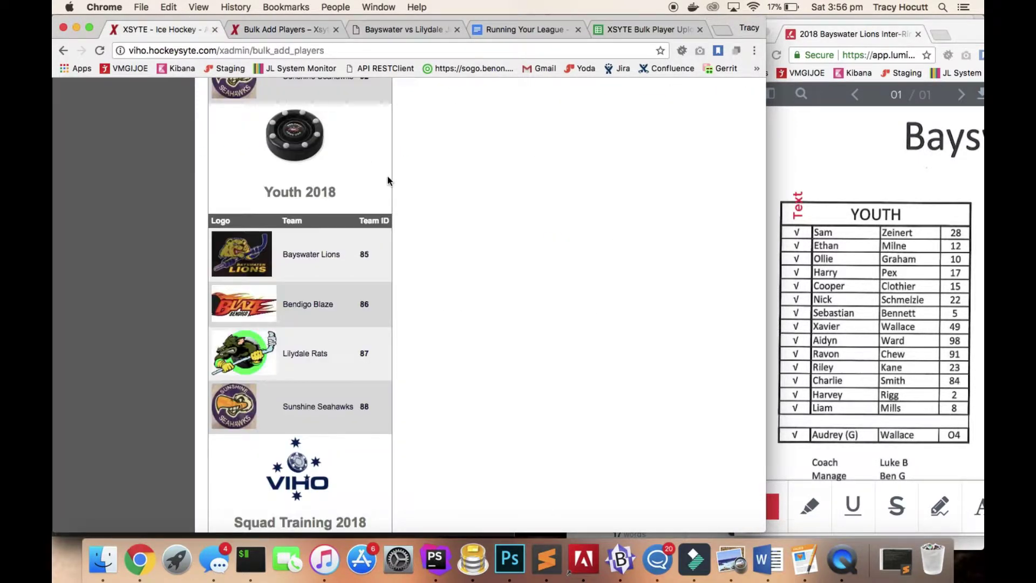
scroll(347, 253, down, 1)
scroll(346, 250, up, 15)
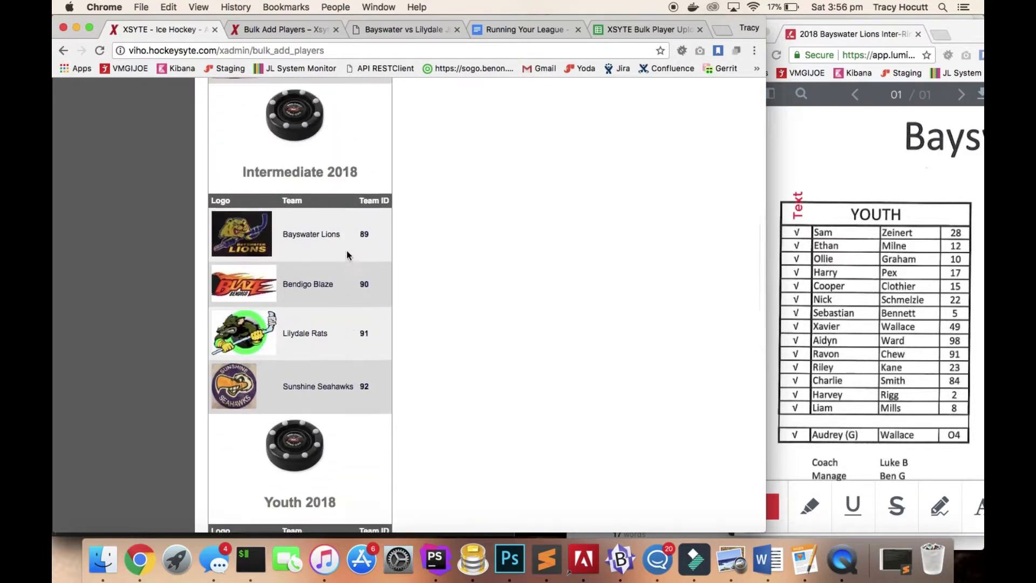
drag(766, 341, 964, 315)
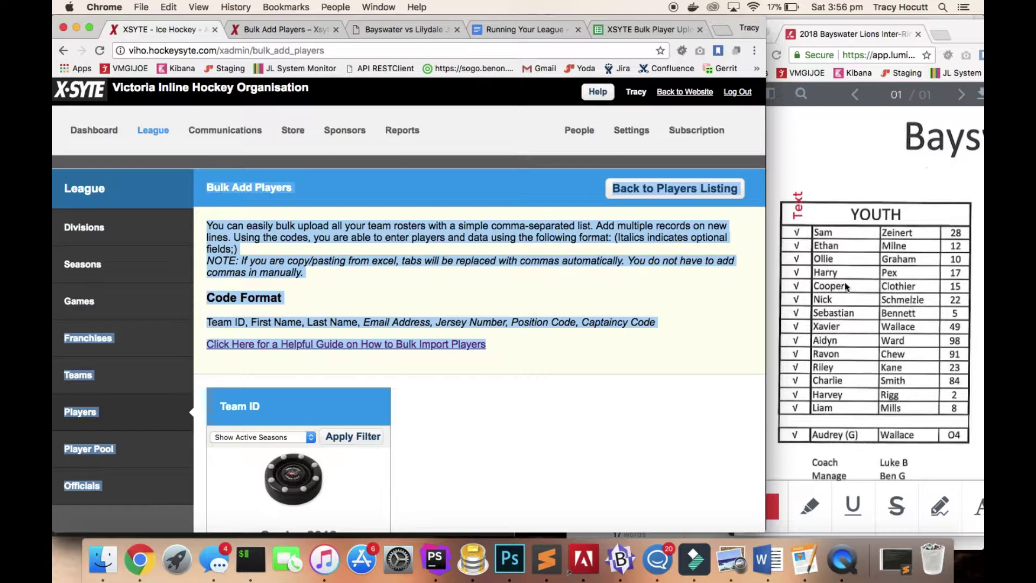
drag(766, 275, 978, 274)
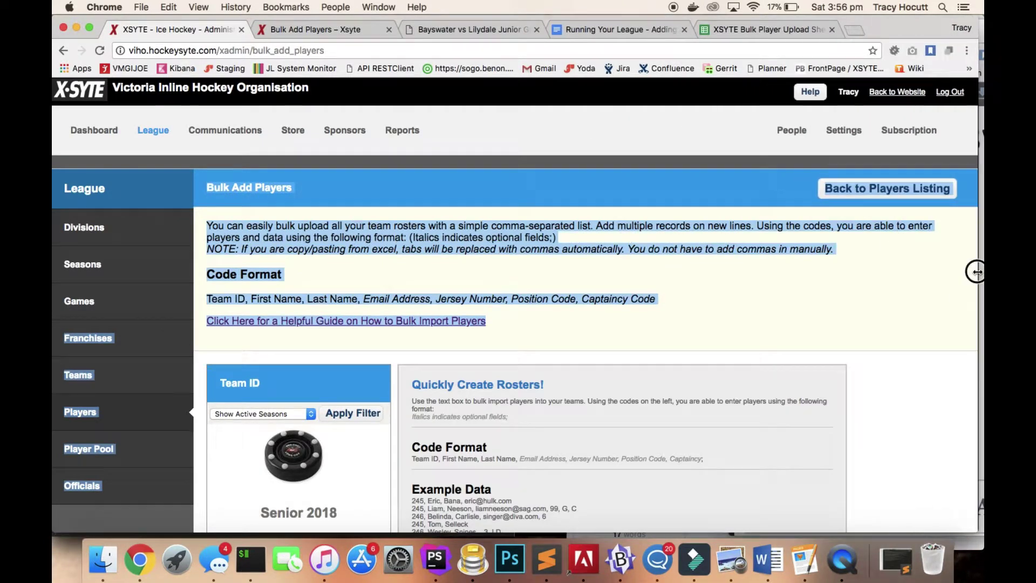
Review the Position Codes table, then go back to the Bulk Add Players help article.
scroll(656, 237, down, 5)
scroll(657, 240, down, 15)
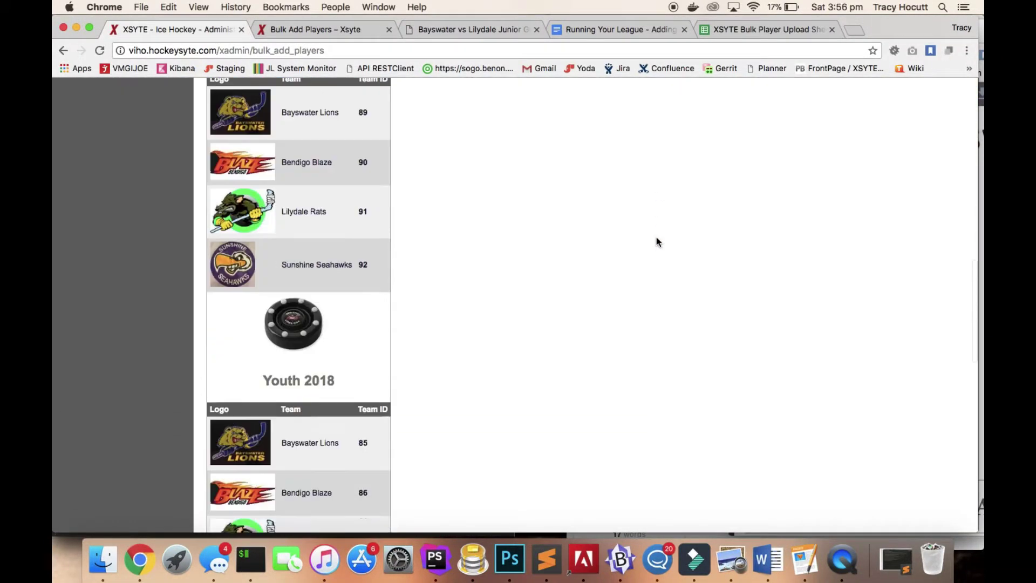
scroll(657, 237, down, 3)
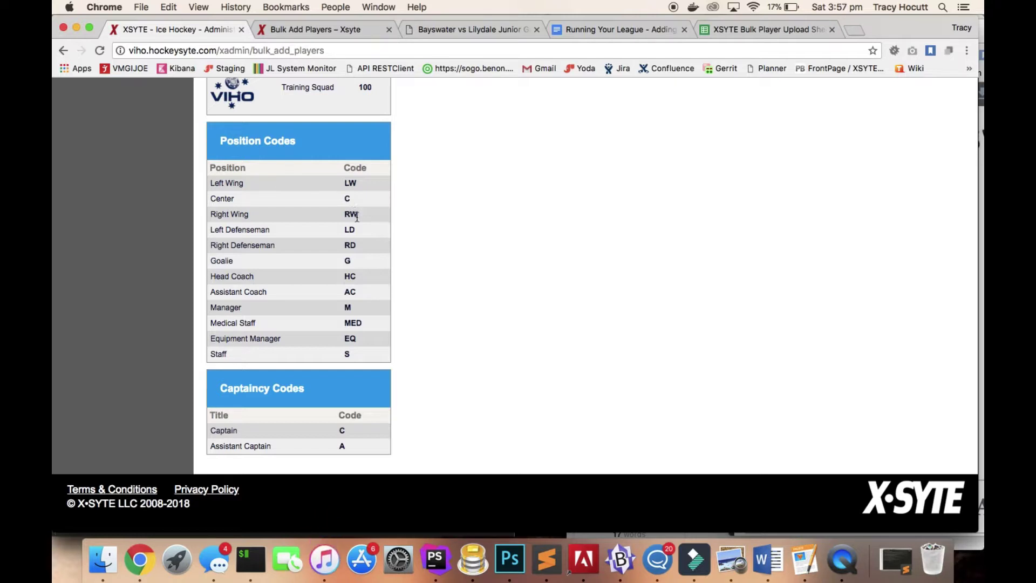
click(331, 30)
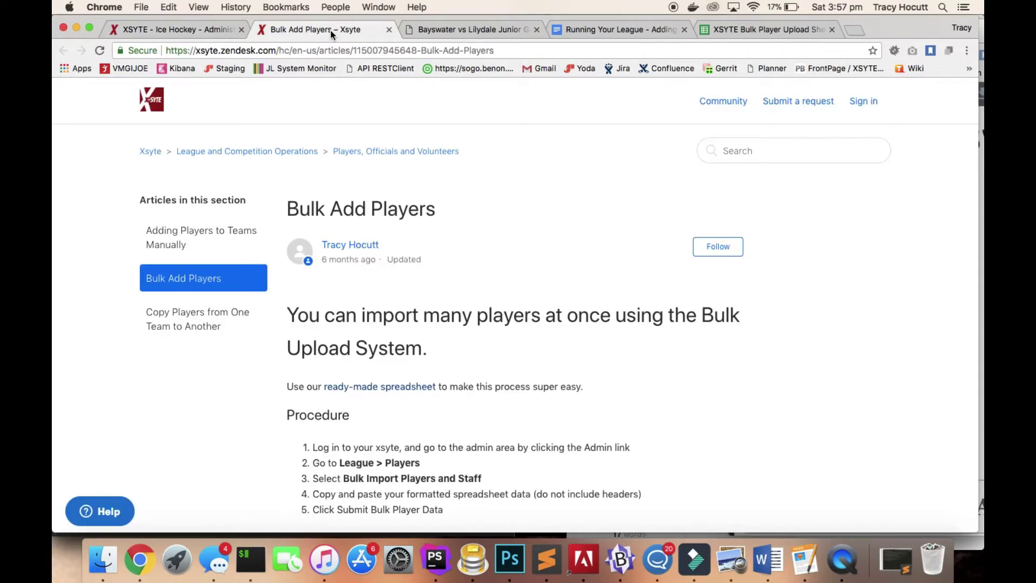
In the upload sheet, confirm G in F16 and enter HC in F17.
click(715, 32)
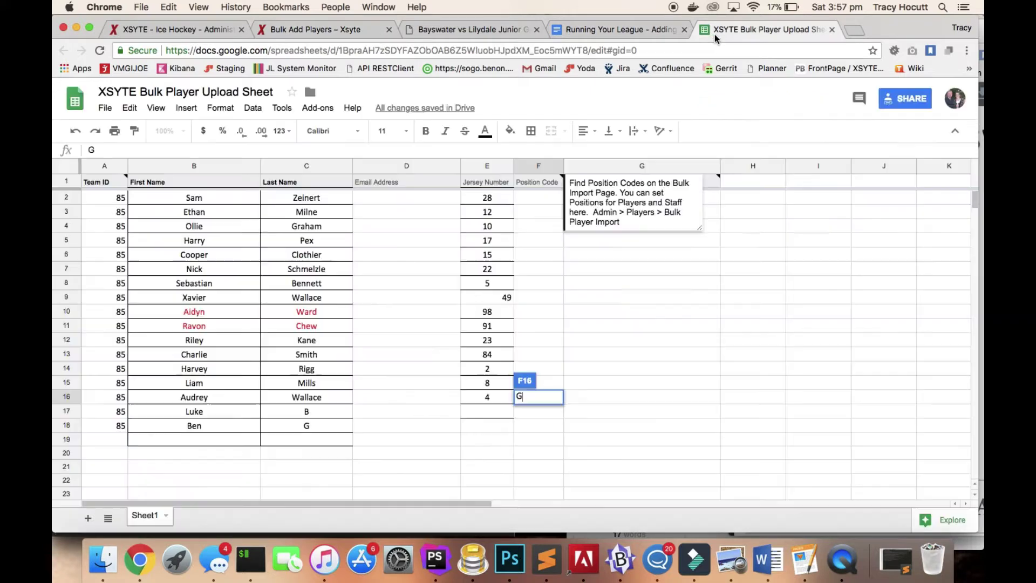
click(549, 378)
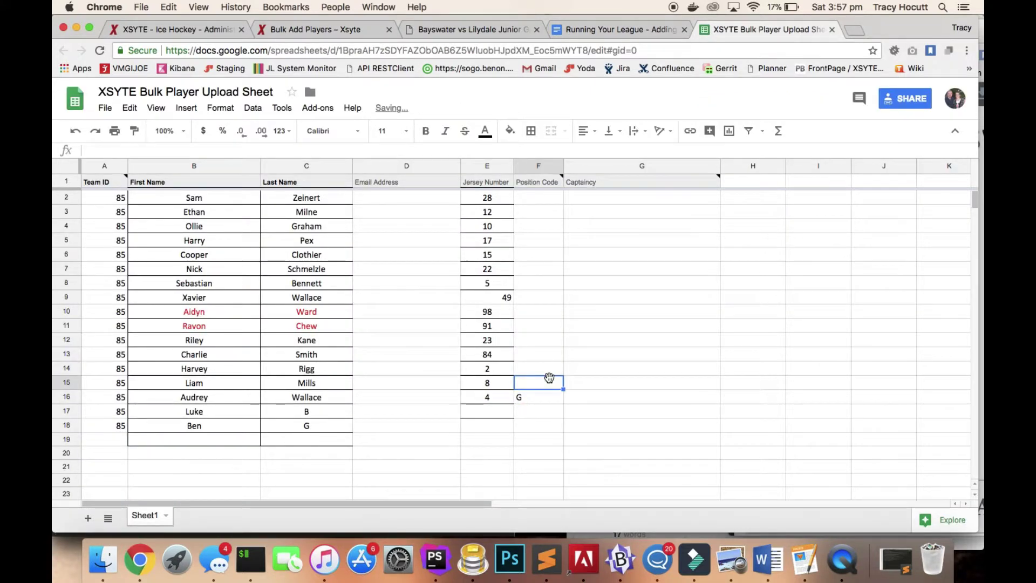
click(547, 402)
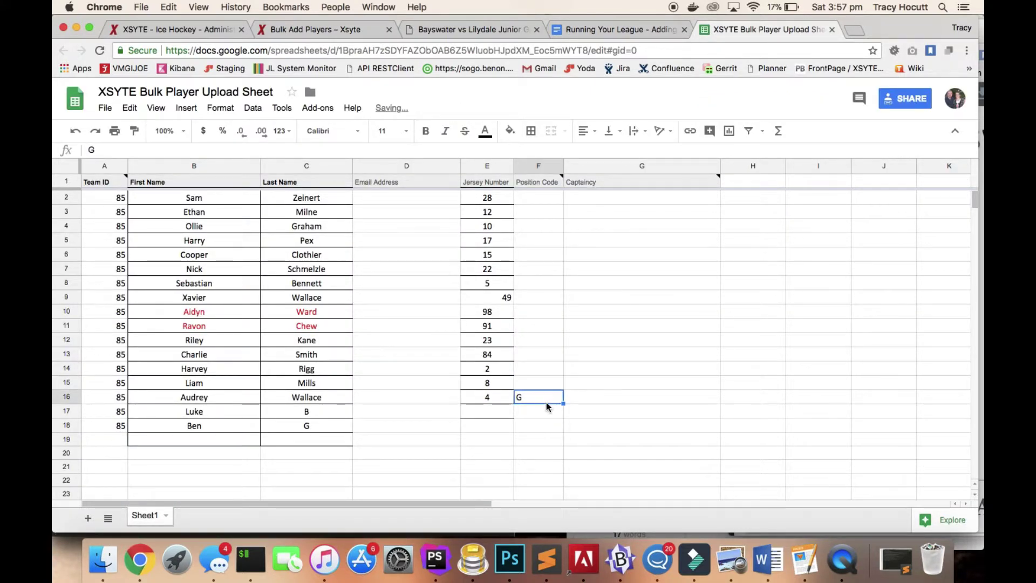
click(546, 412)
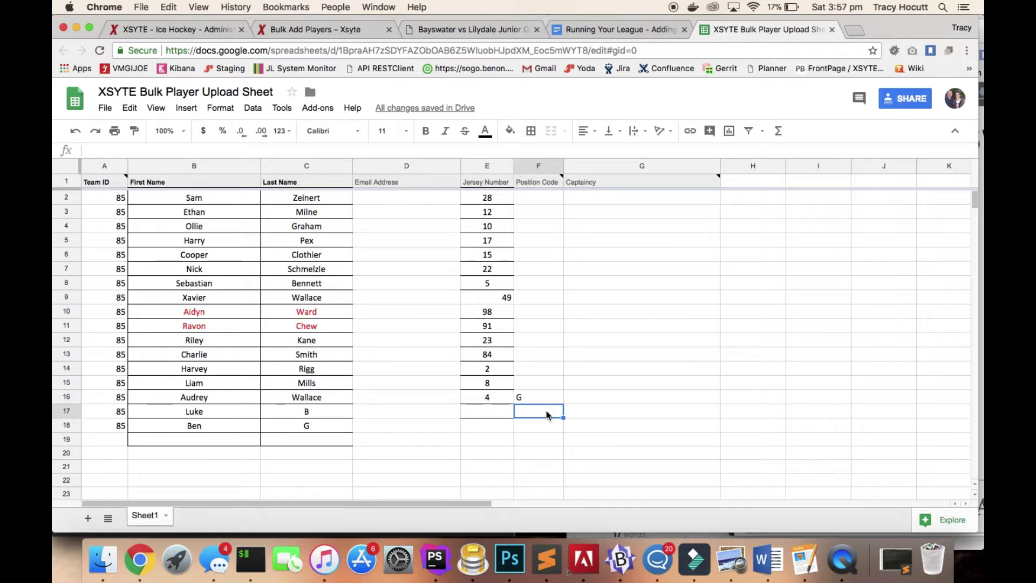
text(HC)
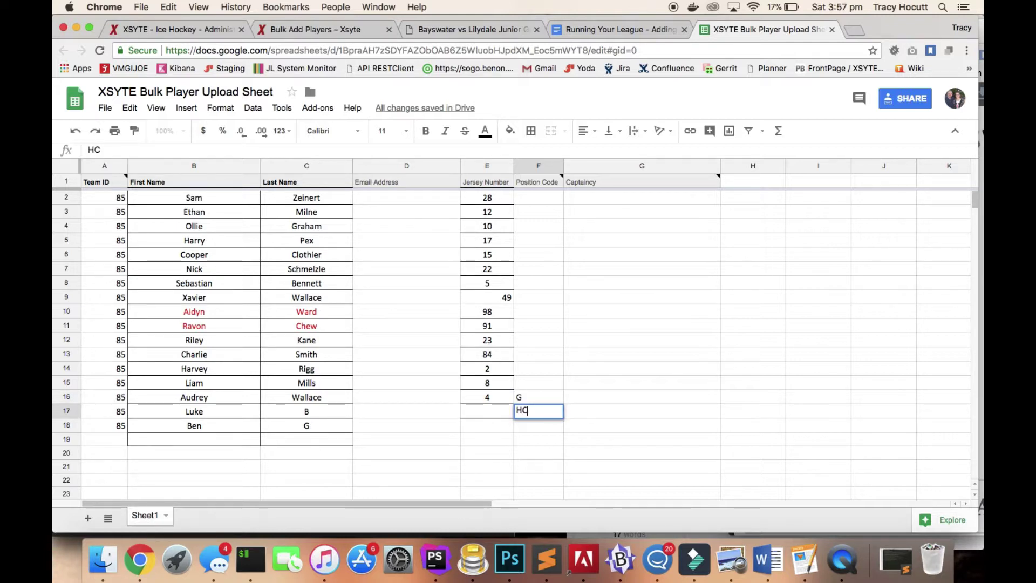
key(Return)
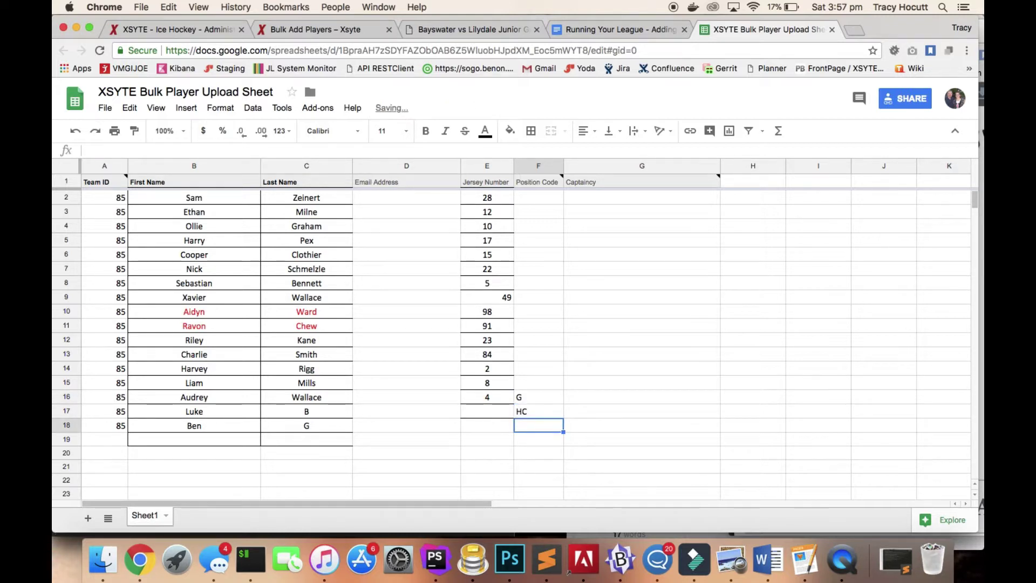
Enter M as the position code in F18 and narrow the sheet window.
text(M)
key(Up)
key(Up)
key(Up)
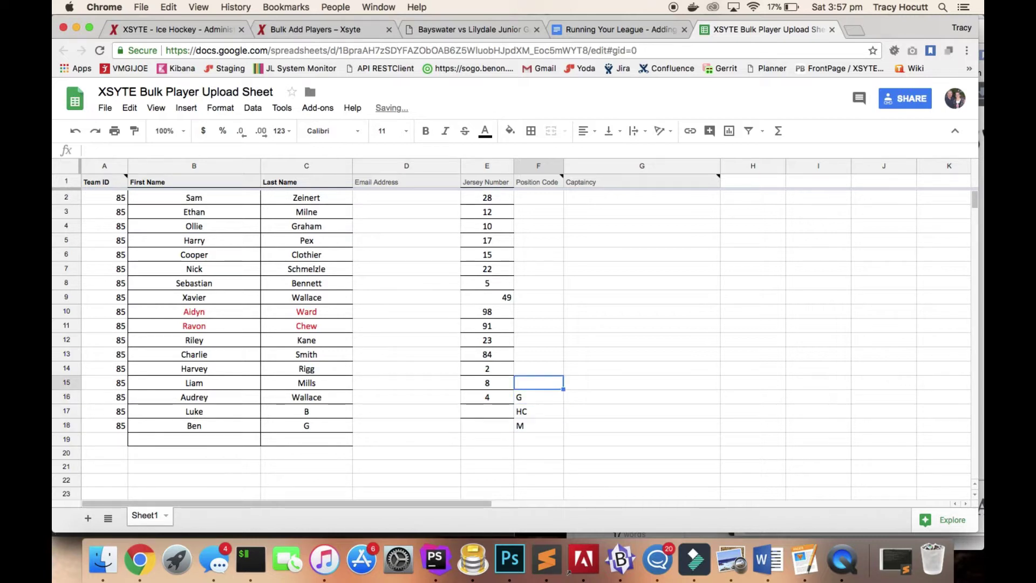
key(Right)
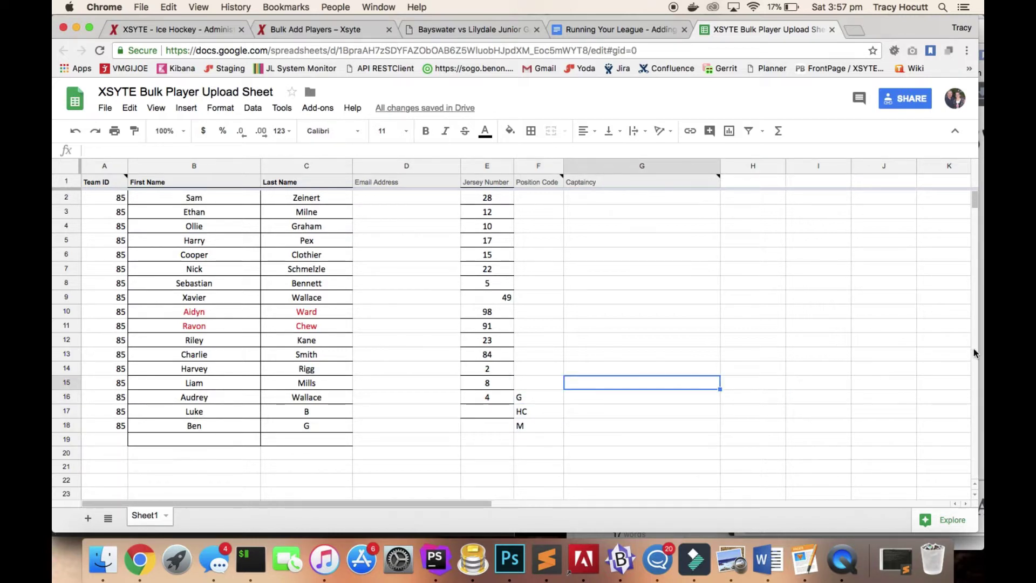
drag(978, 350, 974, 303)
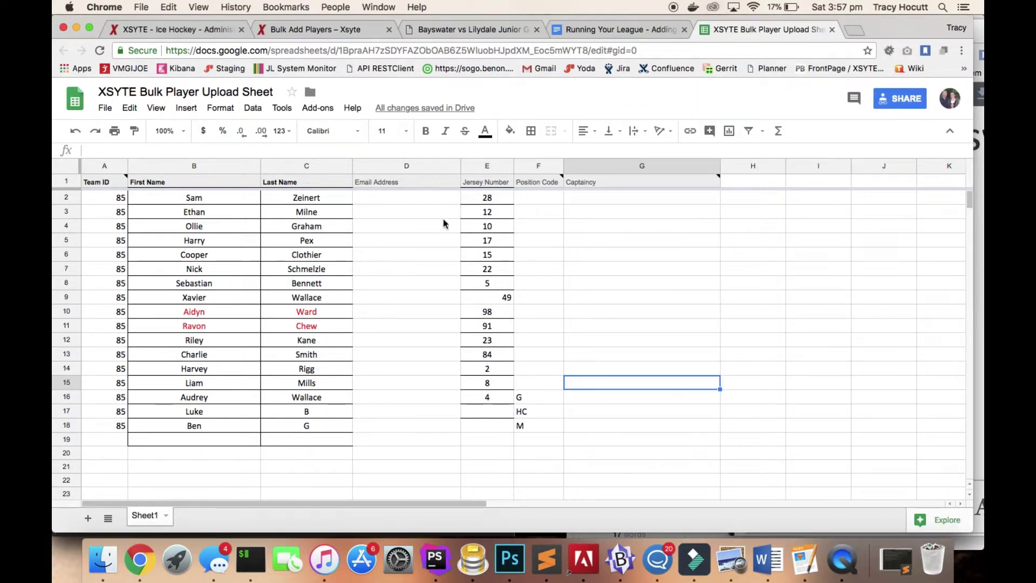
Select the roster range A2:G18 and copy it.
click(202, 218)
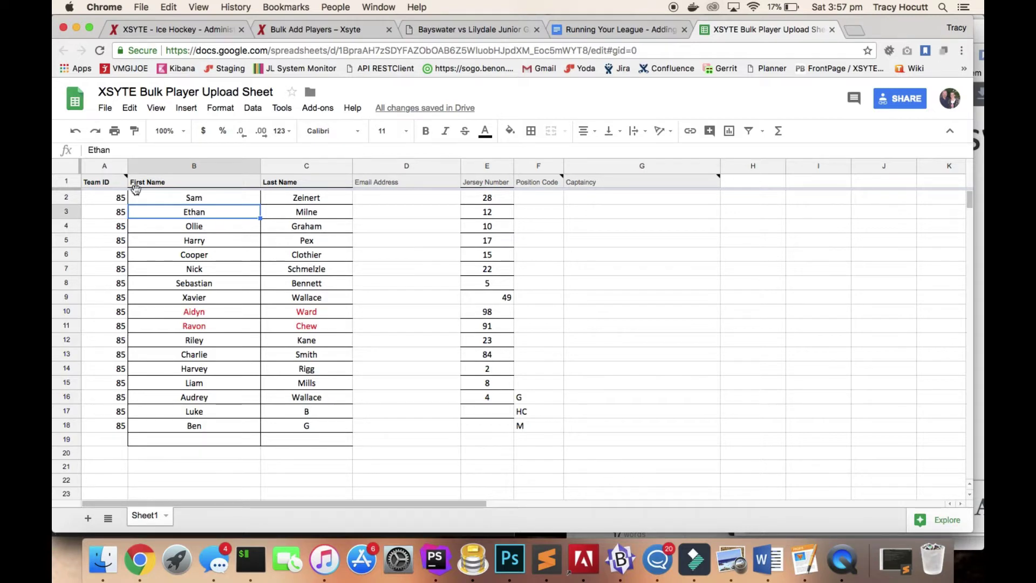
click(107, 202)
drag(107, 201, 576, 428)
key(super+c)
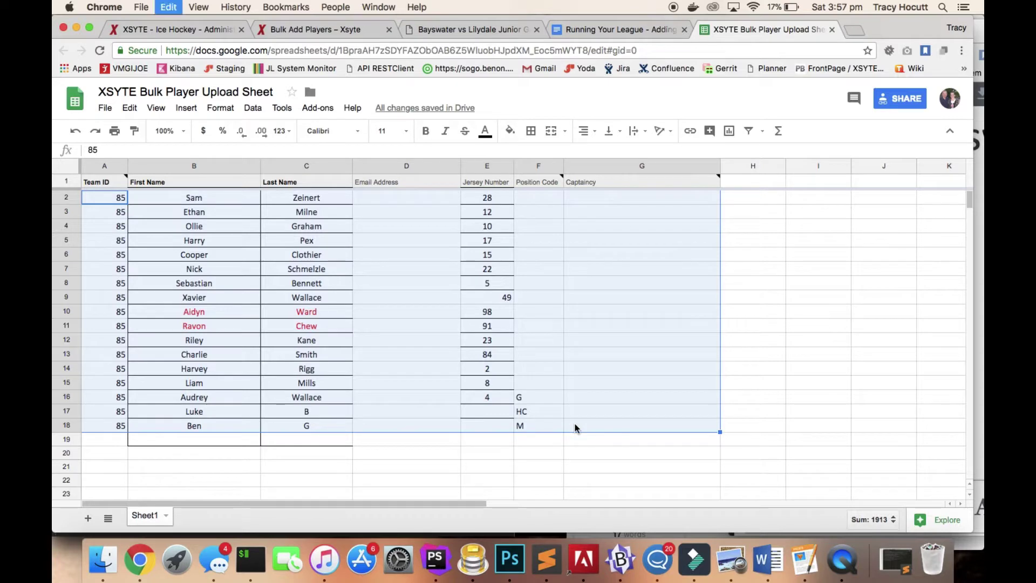
click(348, 32)
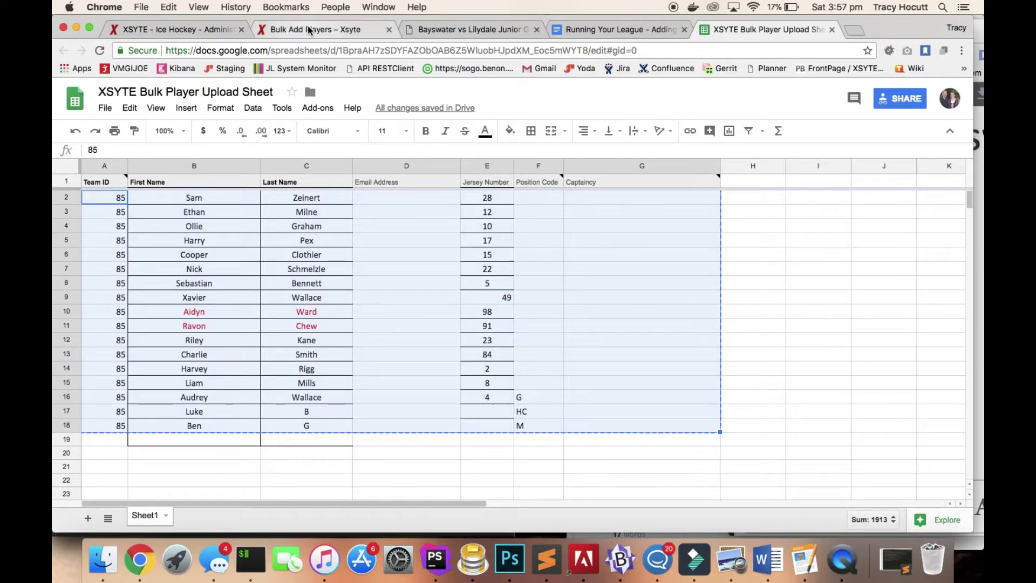
Paste the copied A2:G18 roster rows into the Data box on XSYTE's Bulk Add Players page.
click(171, 34)
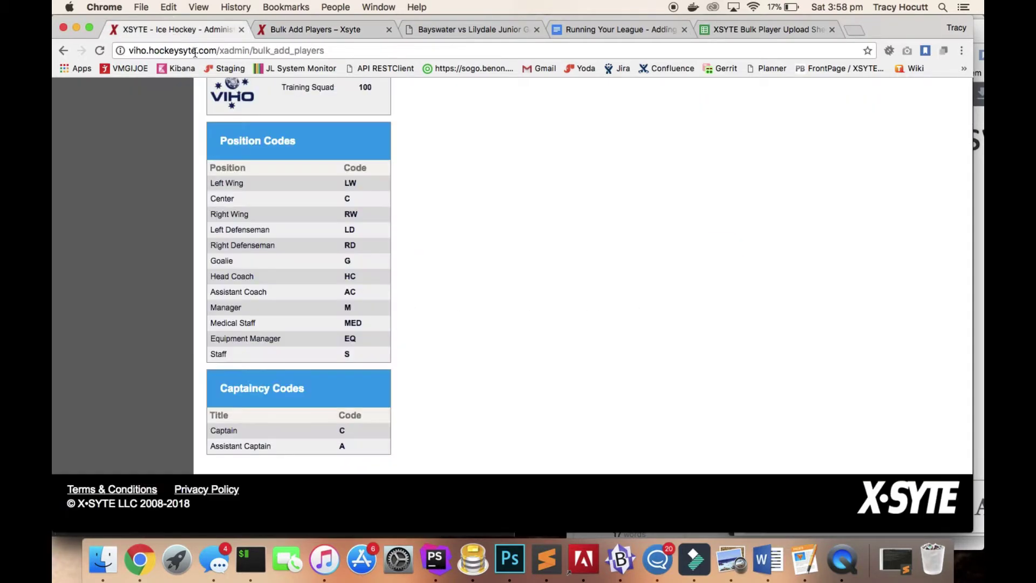
scroll(425, 332, up, 10)
scroll(425, 338, down, 3)
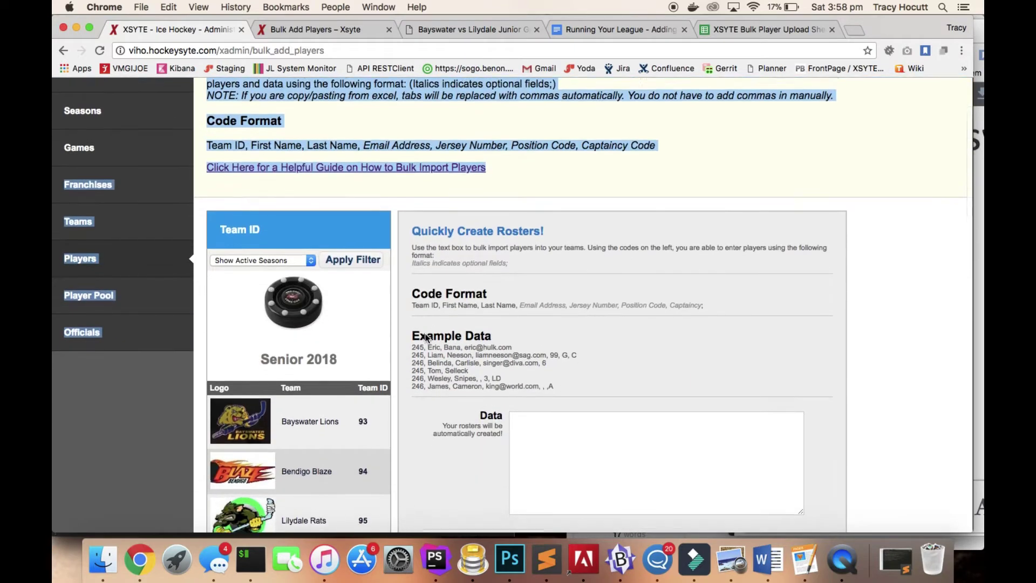
click(557, 161)
scroll(556, 156, down, 1)
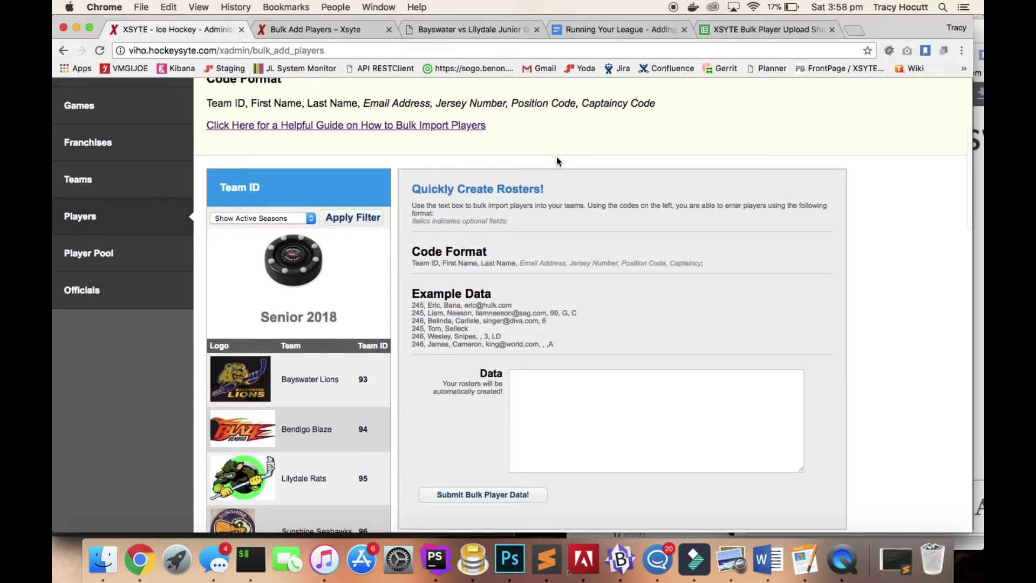
scroll(556, 157, up, 5)
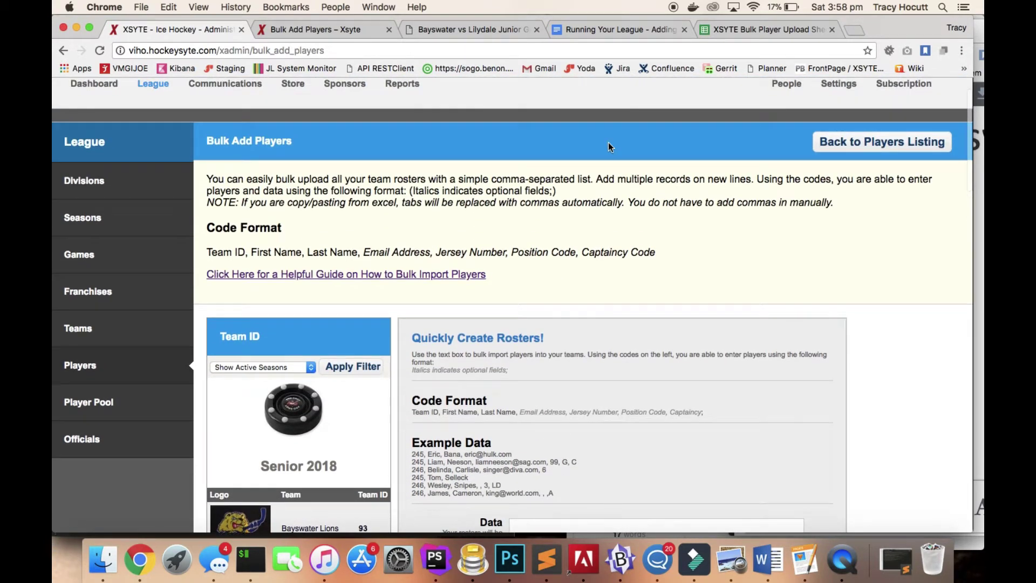
scroll(607, 141, down, 5)
scroll(608, 141, down, 1)
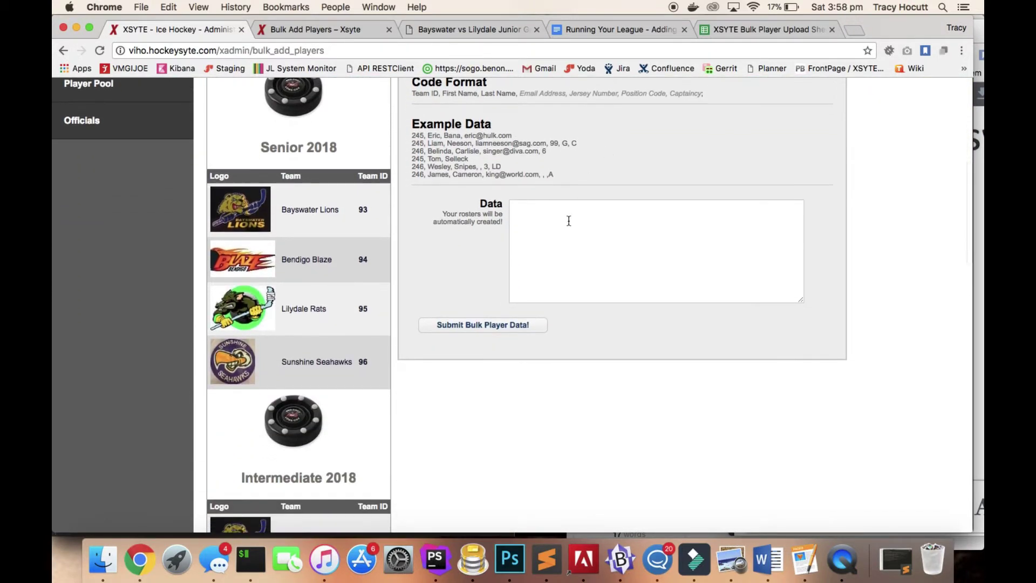
click(569, 221)
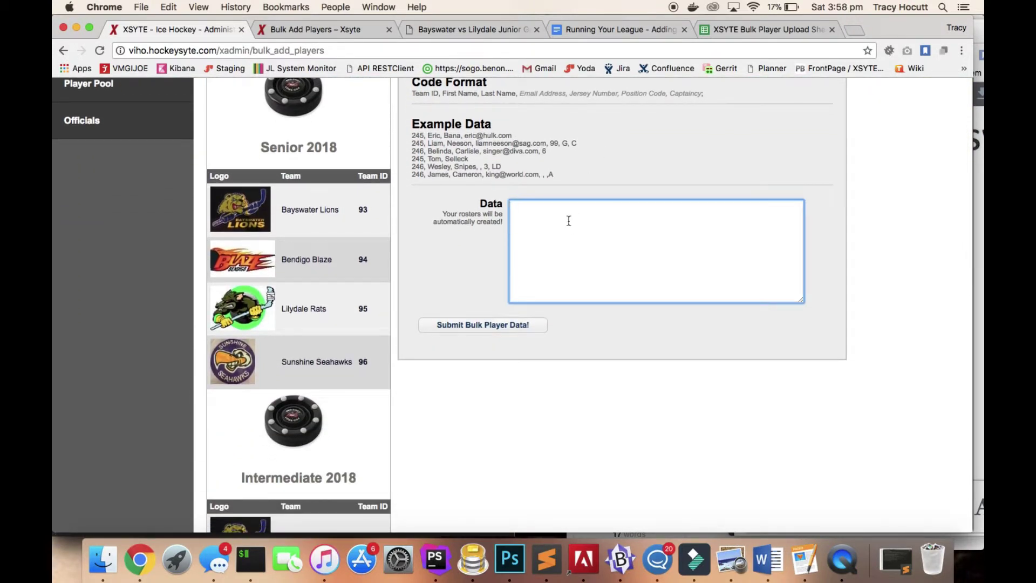
key(super+v)
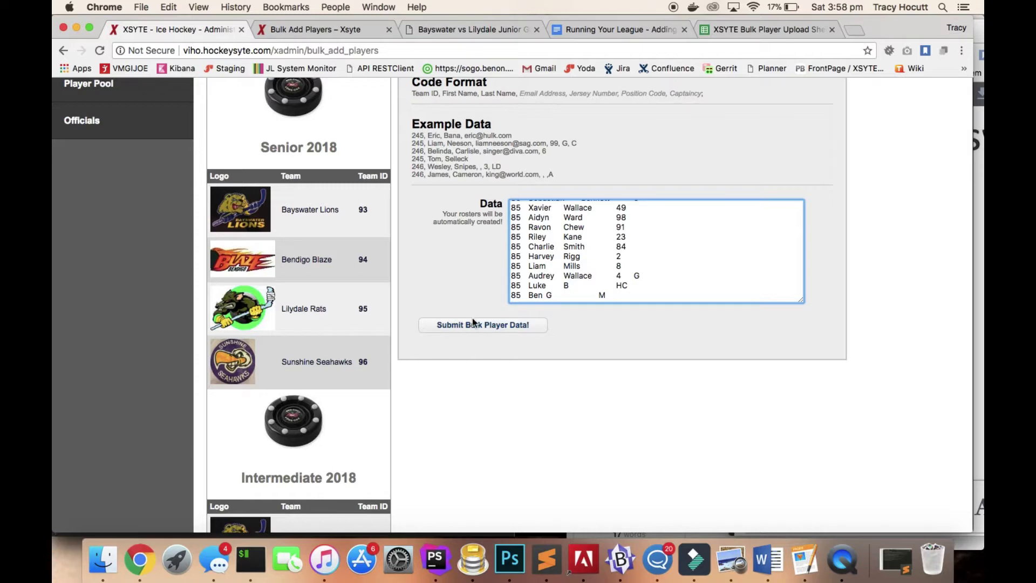
Submit the bulk player data and check that the report shows all 17 players added.
click(474, 326)
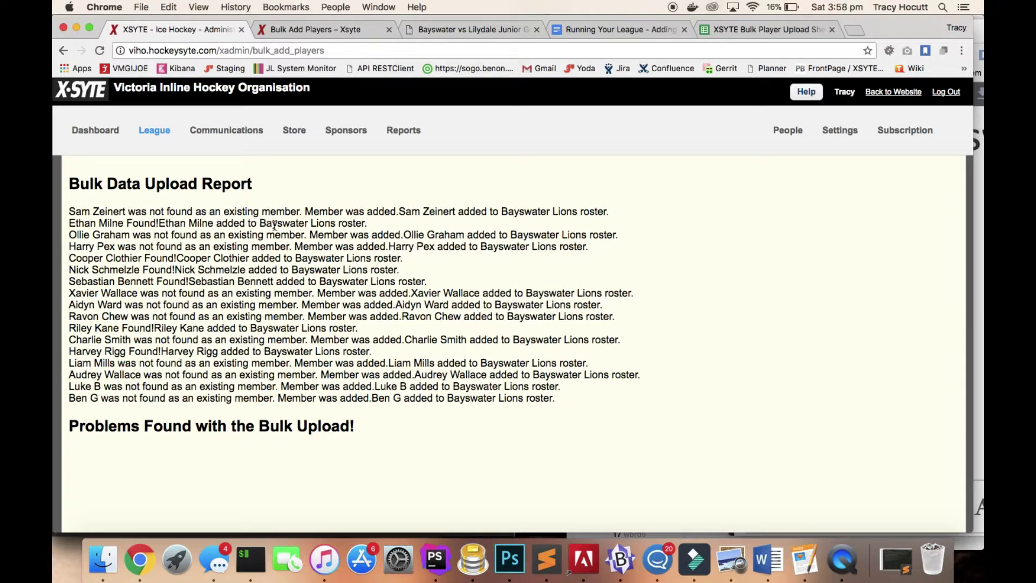
scroll(275, 226, down, 3)
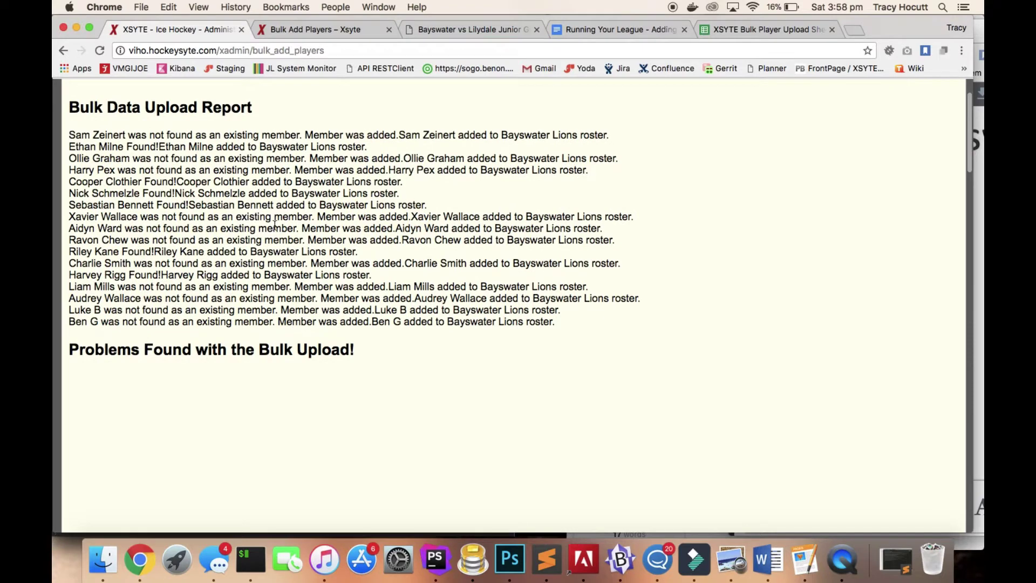
scroll(274, 225, up, 3)
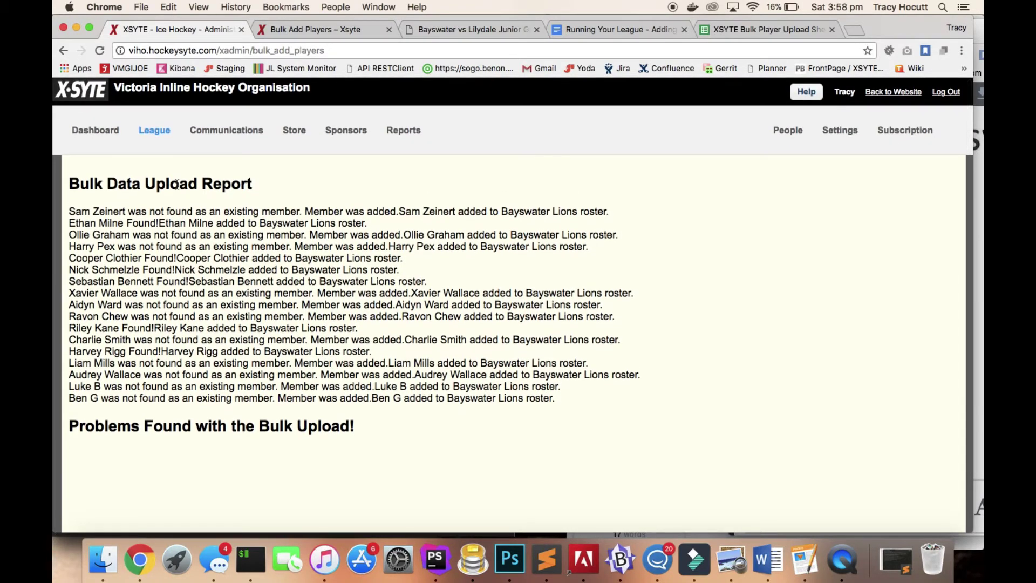
mouse_move(152, 138)
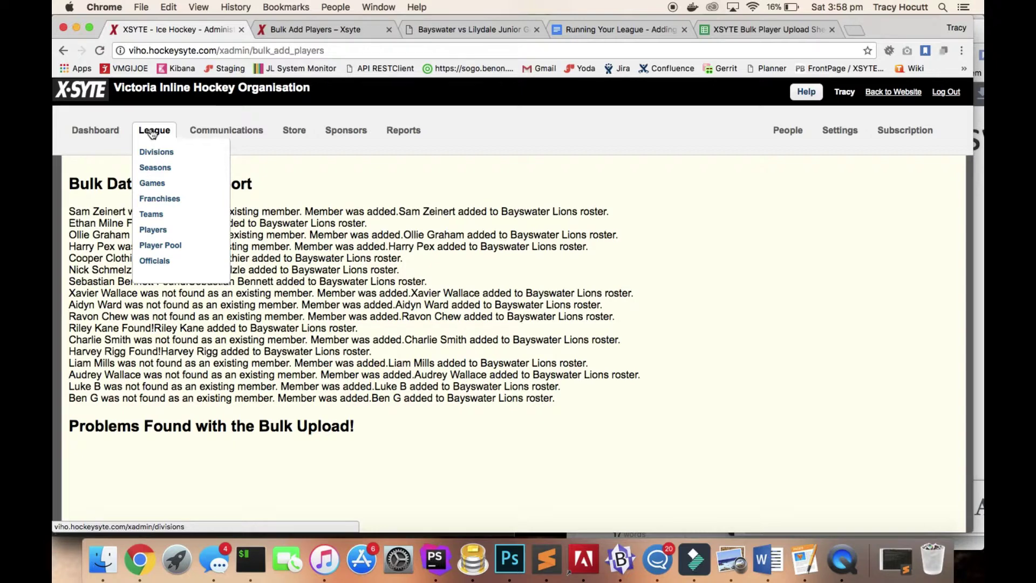
Check the league Players list for the full 17-player Bayswater Lions roster.
click(149, 233)
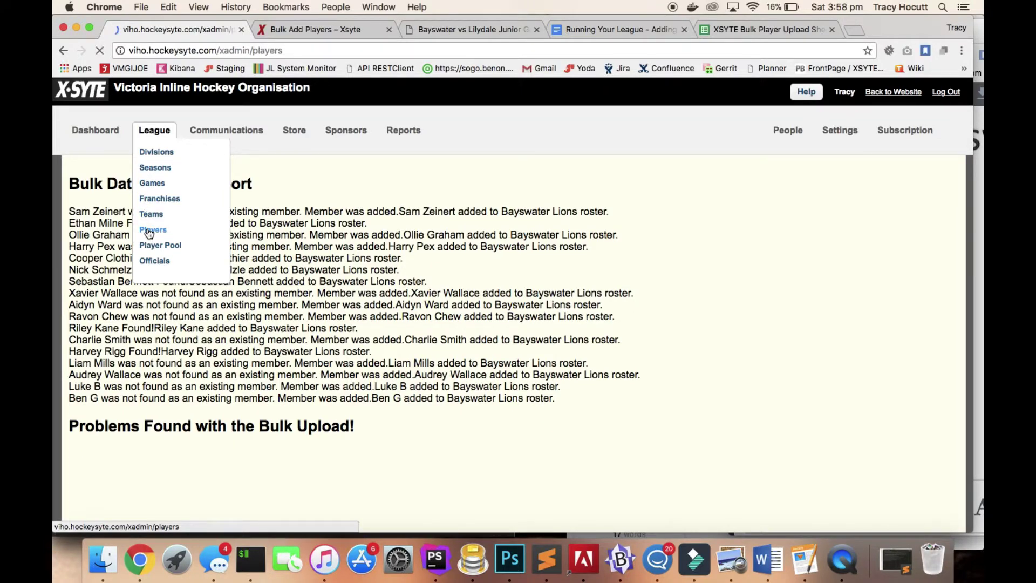
scroll(468, 281, down, 5)
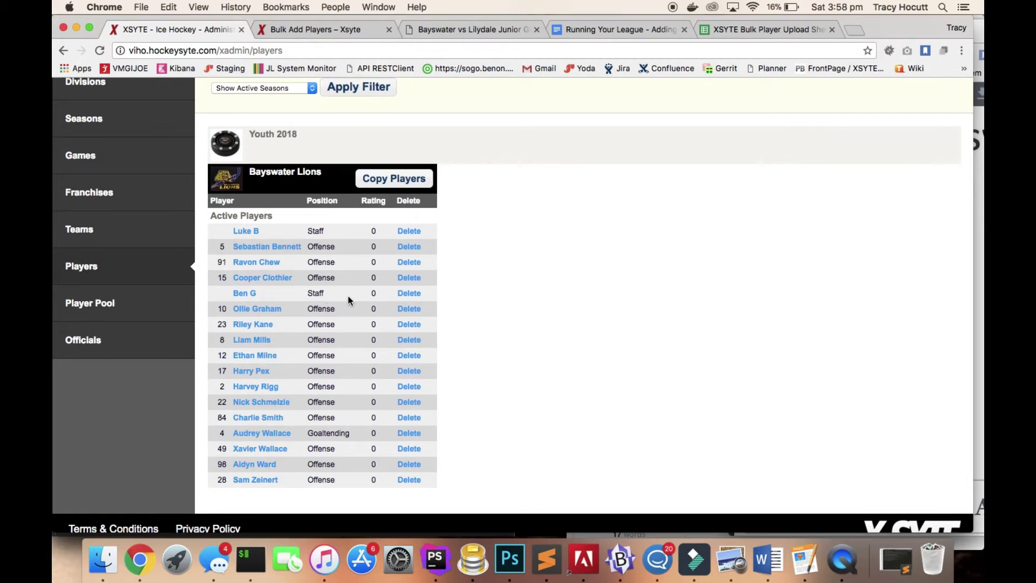
scroll(348, 298, up, 5)
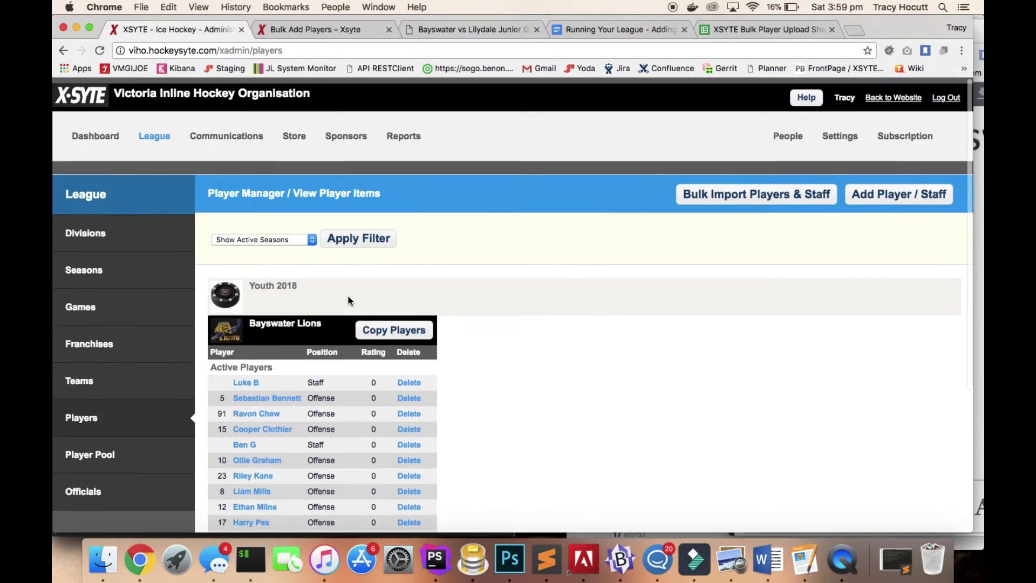
Open League > Games and scroll to the Youth 2018 Round Robin schedule.
mouse_move(152, 133)
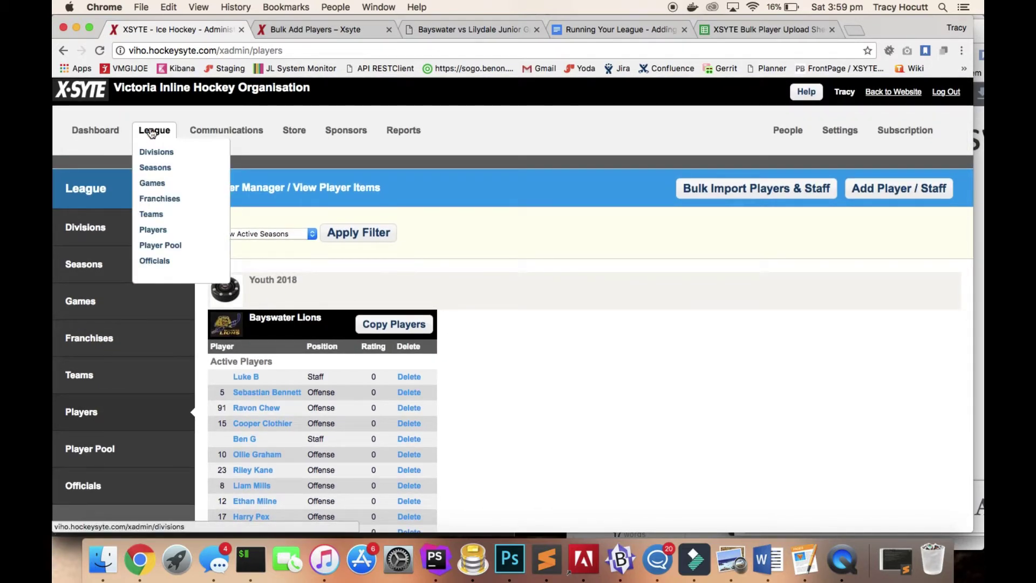
click(159, 186)
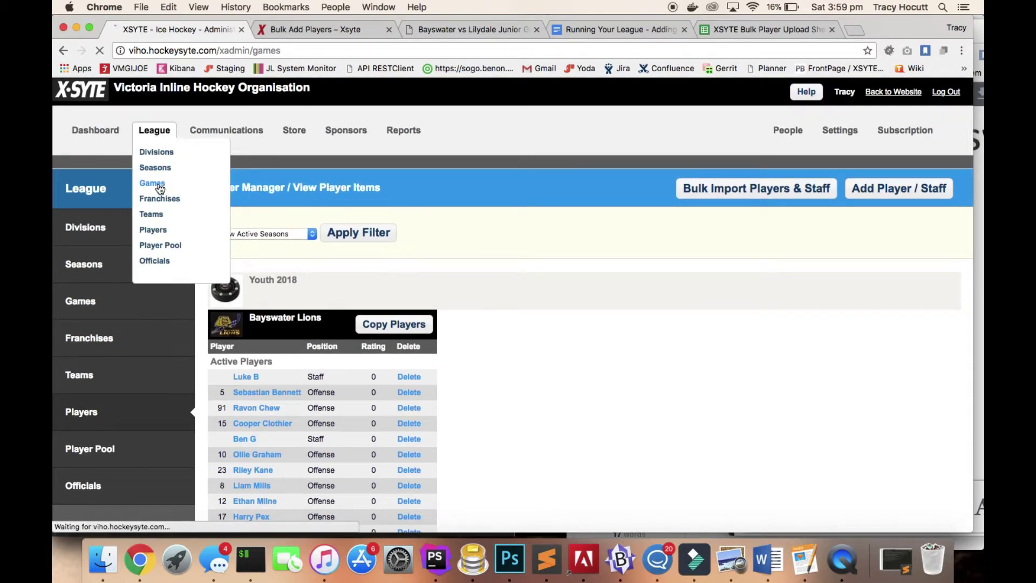
scroll(355, 345, down, 4)
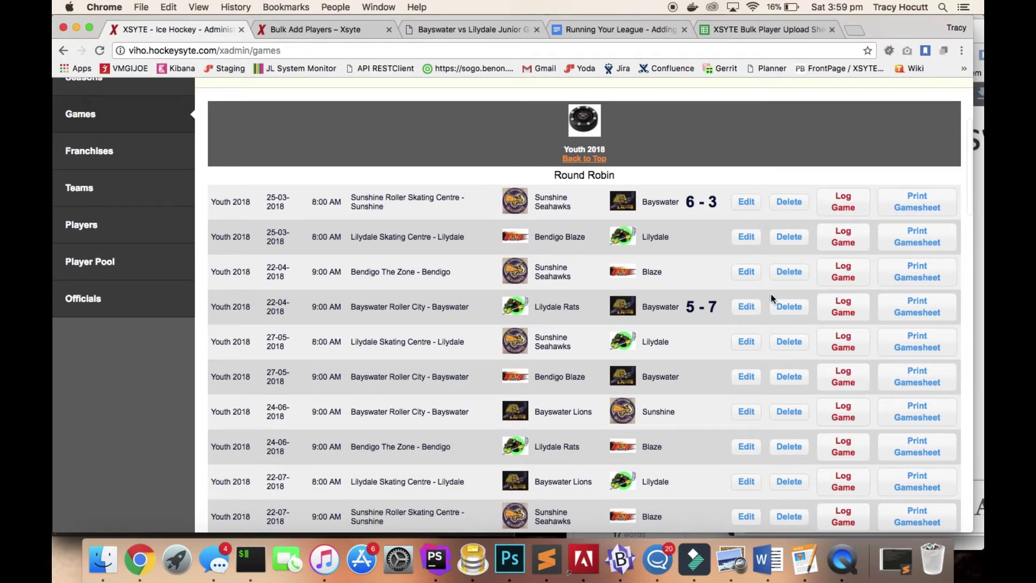
In the Lilydale Rats vs Bayswater game log, mark the first two Bayswater players present.
click(848, 312)
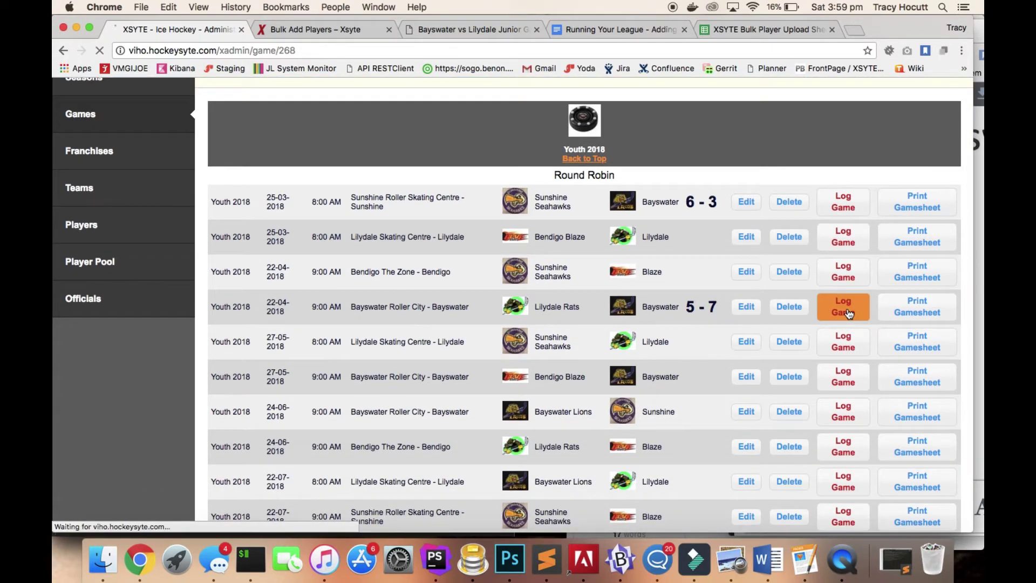
scroll(543, 280, down, 3)
scroll(543, 280, down, 1)
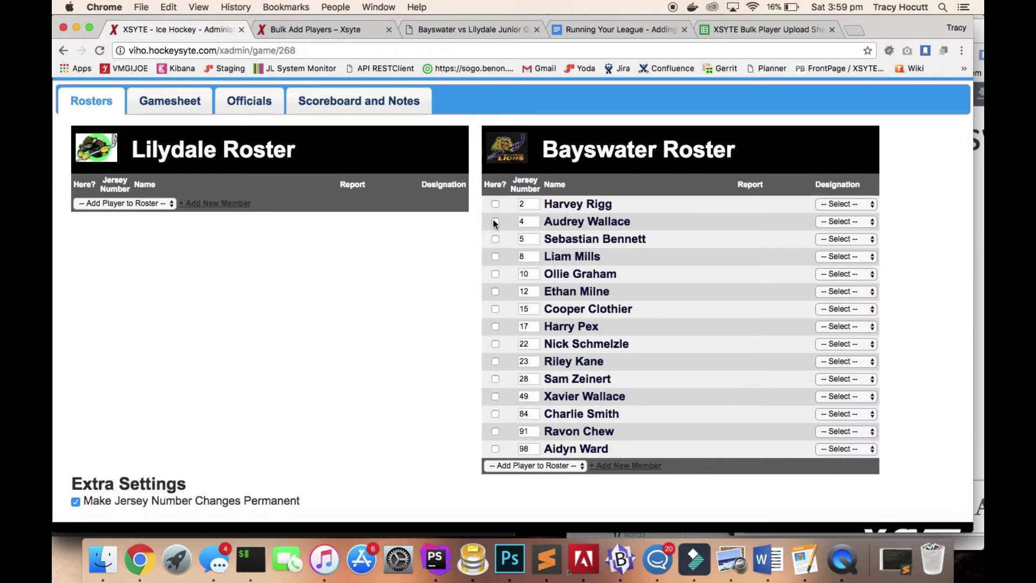
click(496, 205)
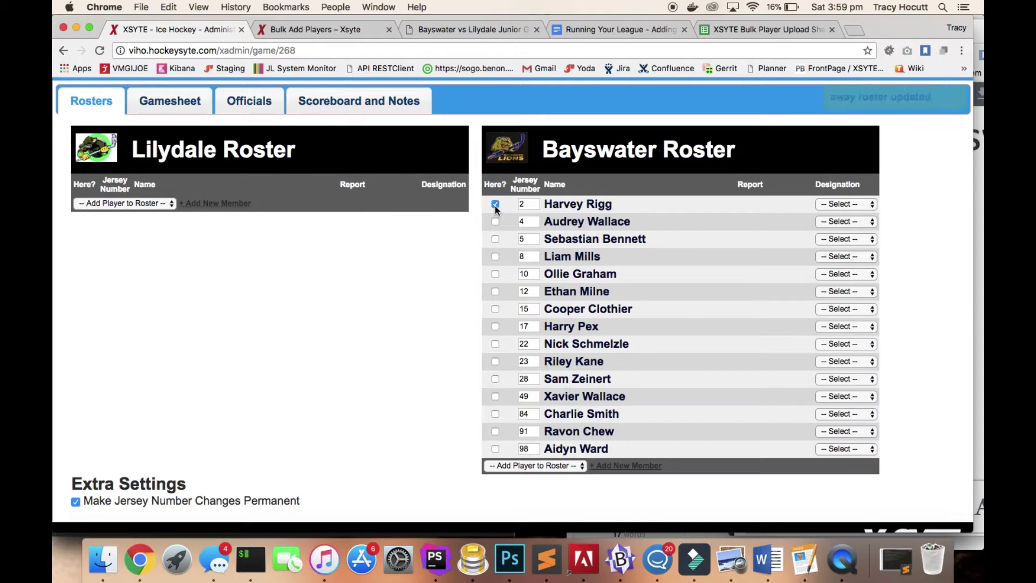
click(495, 222)
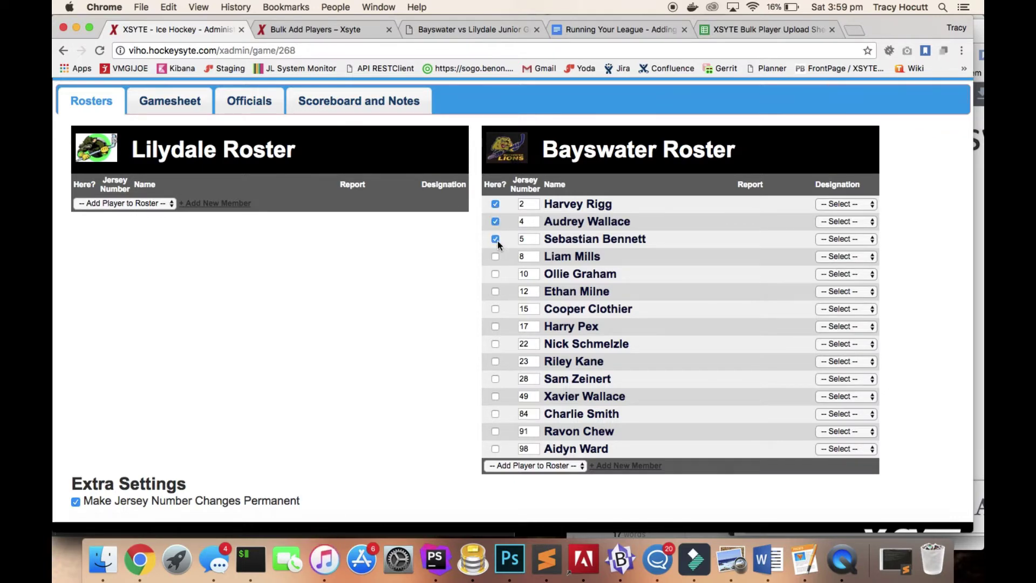
click(475, 29)
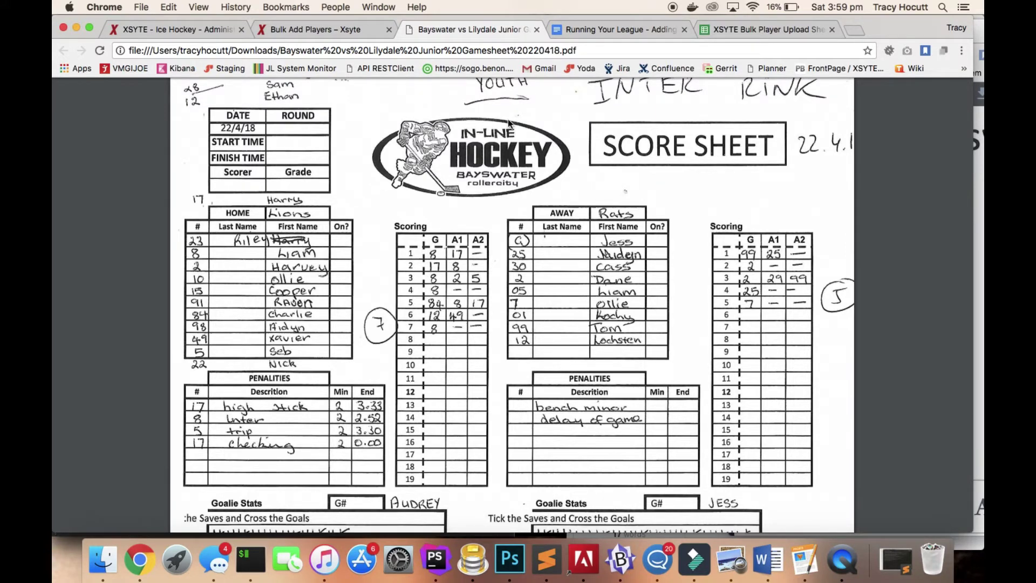
Look over the handwritten Bayswater vs Lilydale score sheet, then return to the upload spreadsheet.
mouse_move(574, 103)
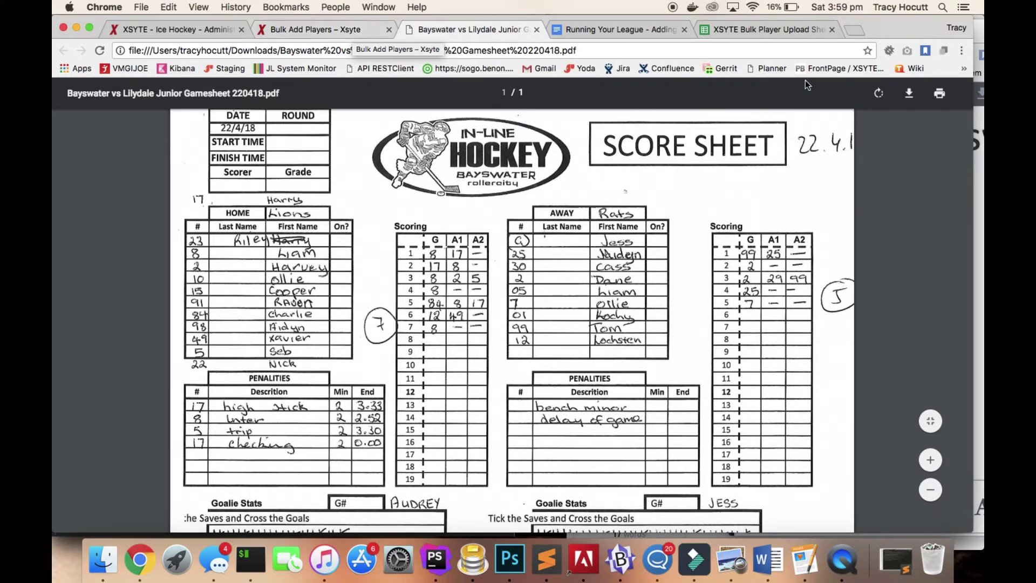
click(780, 29)
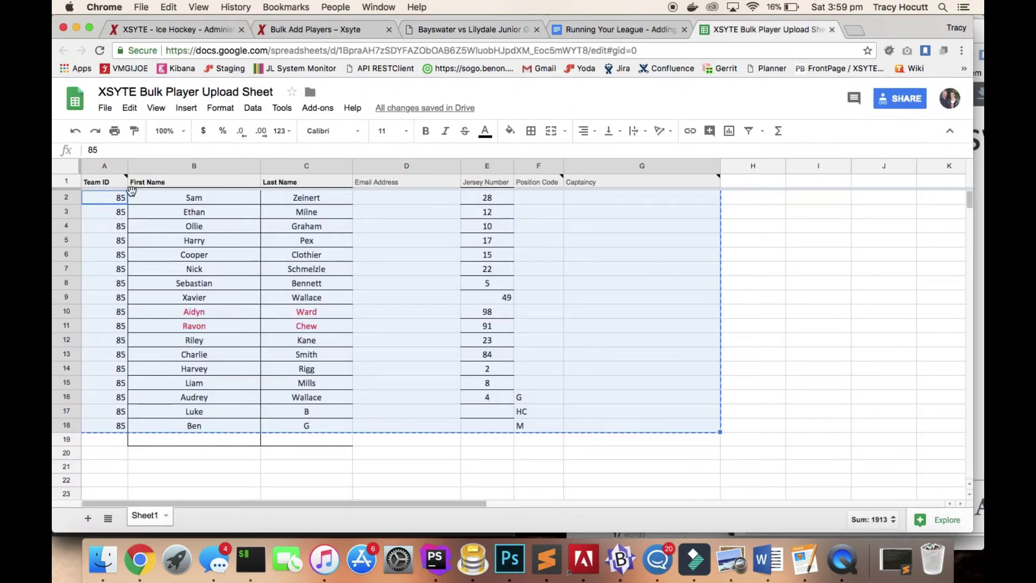
Add a player in row 19 with Team ID 84, first and last name, and jersey number 10.
click(112, 443)
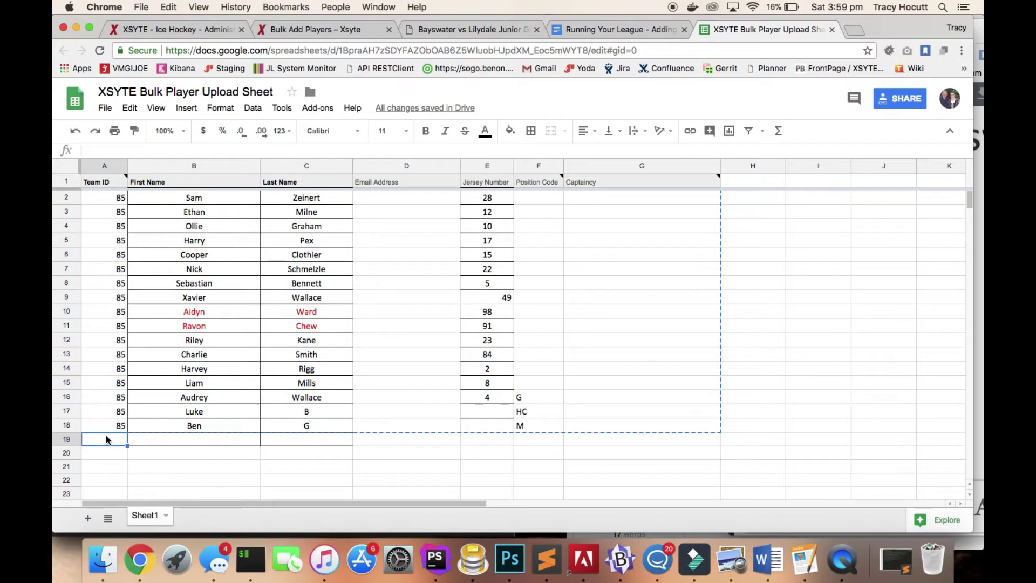
text(84)
key(Tab)
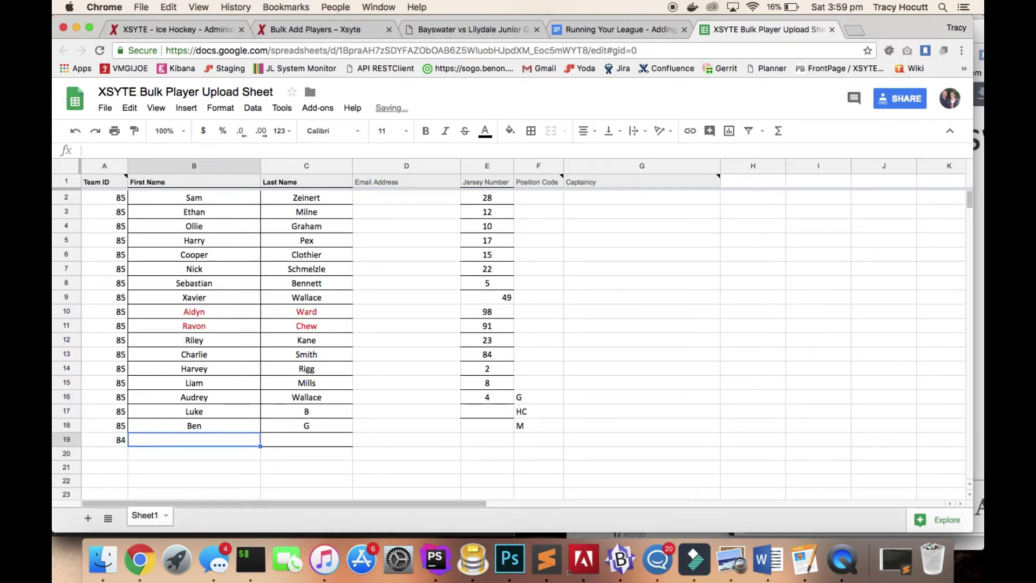
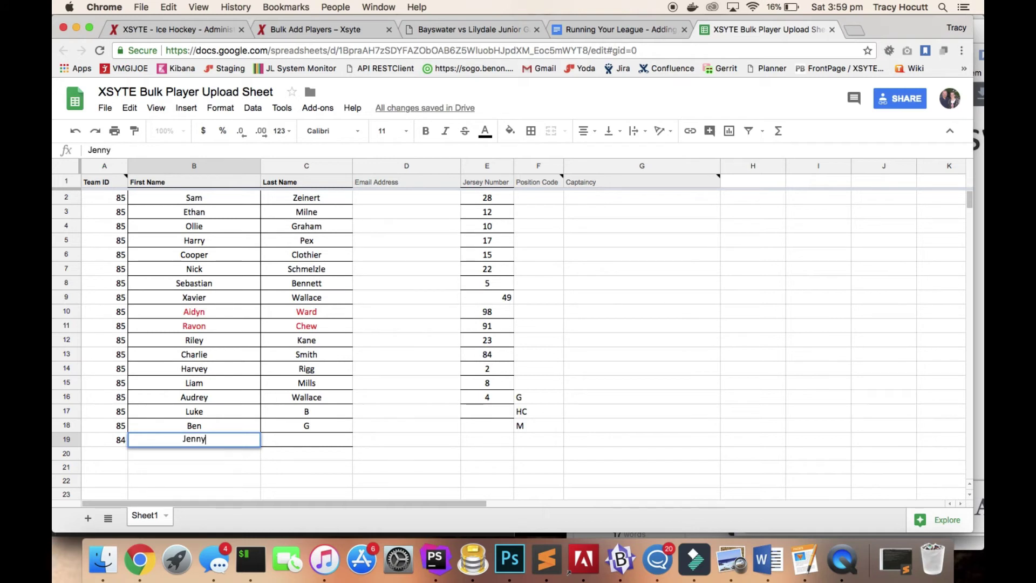
key(Tab)
click(406, 453)
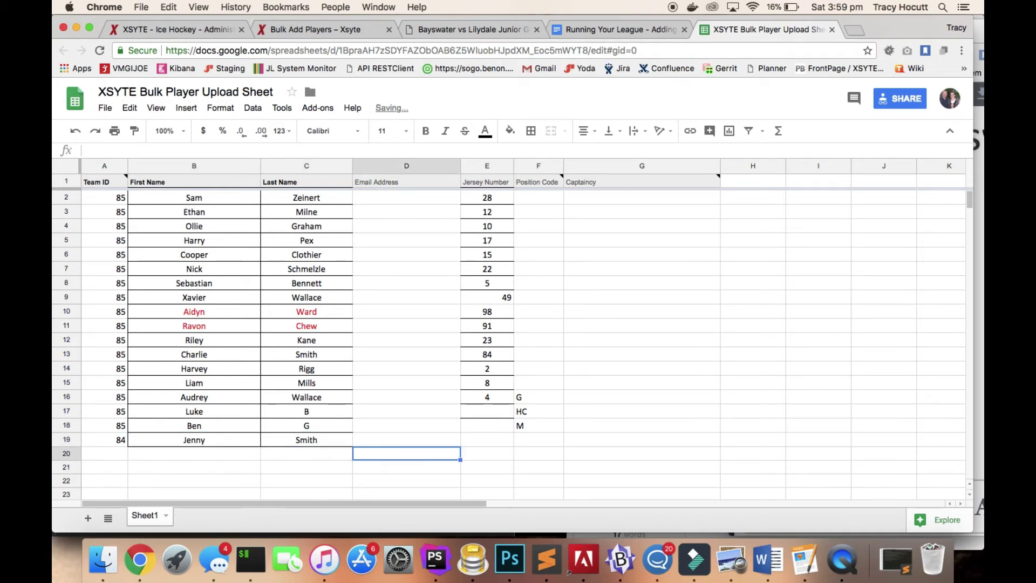
click(486, 440)
text(10)
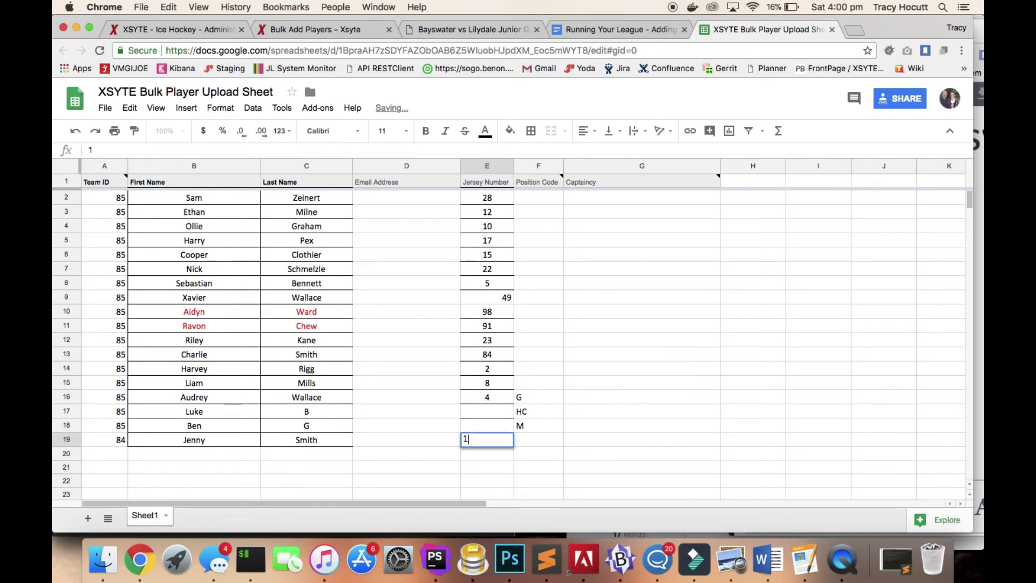
key(Tab)
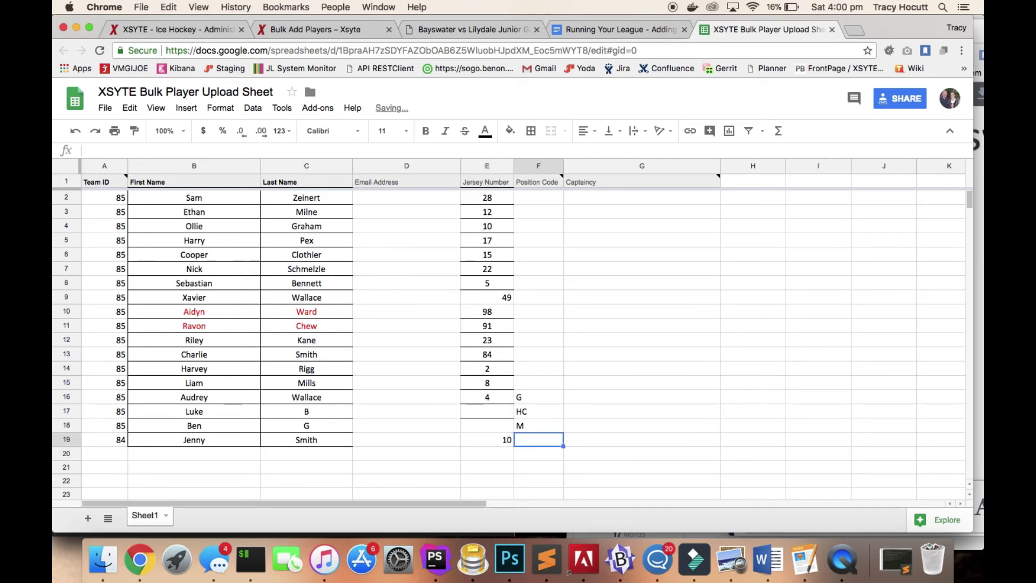
key(Left)
key(Left)
key(Left)
key(Left)
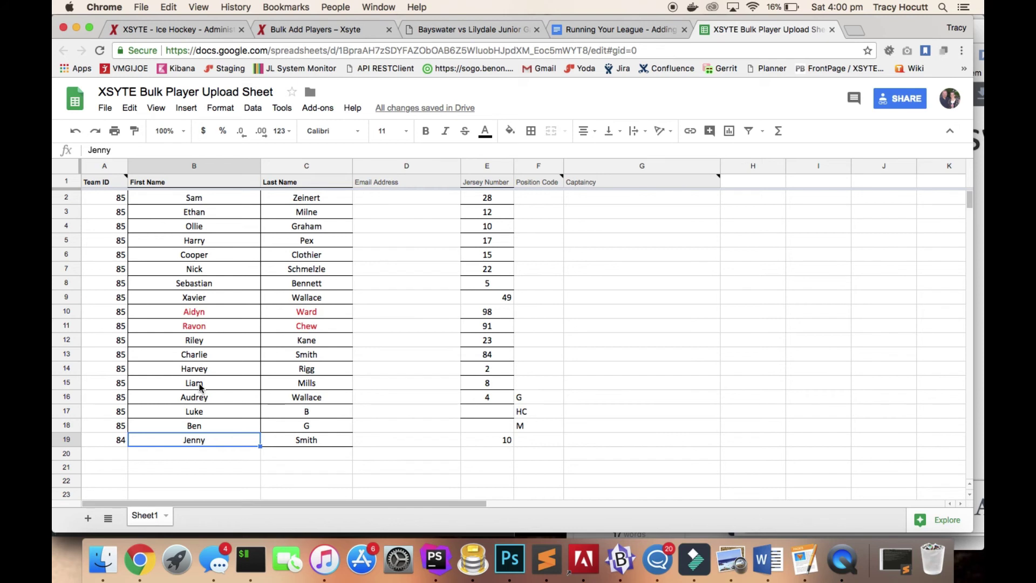